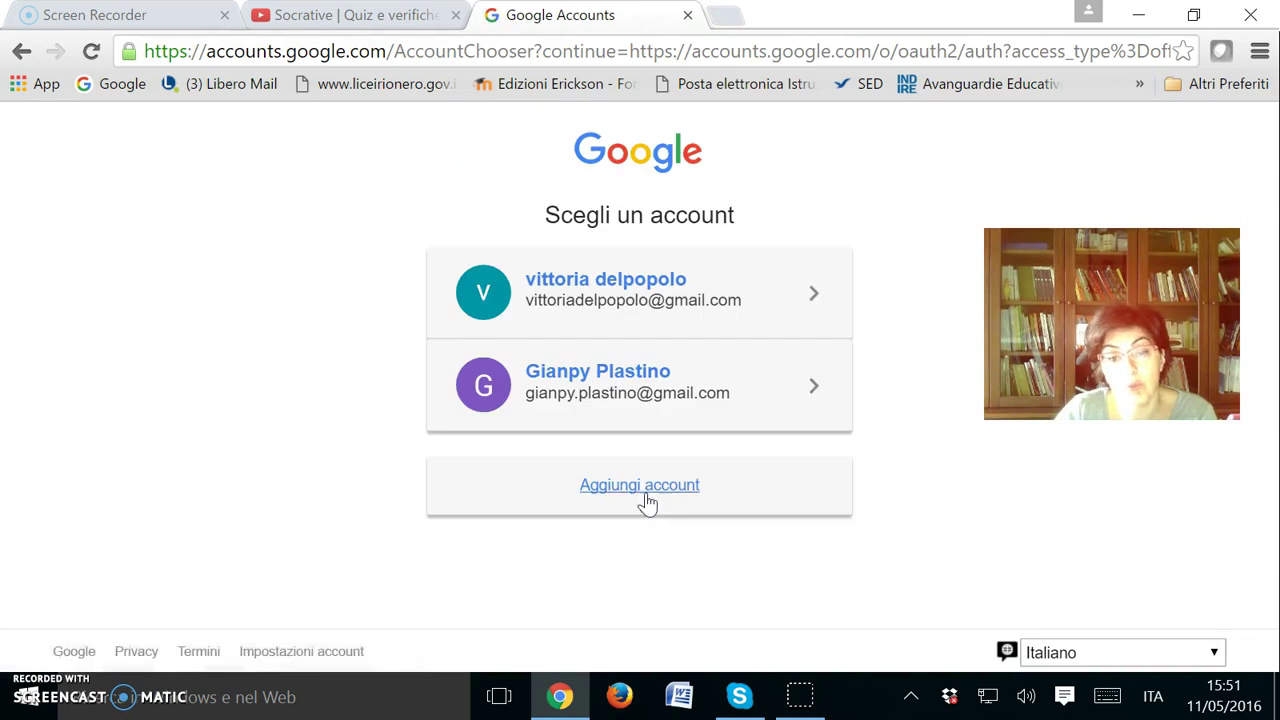
Sign in to the Socrative teacher area with the first listed Google account and look over the dashboard's activity options.
click(617, 290)
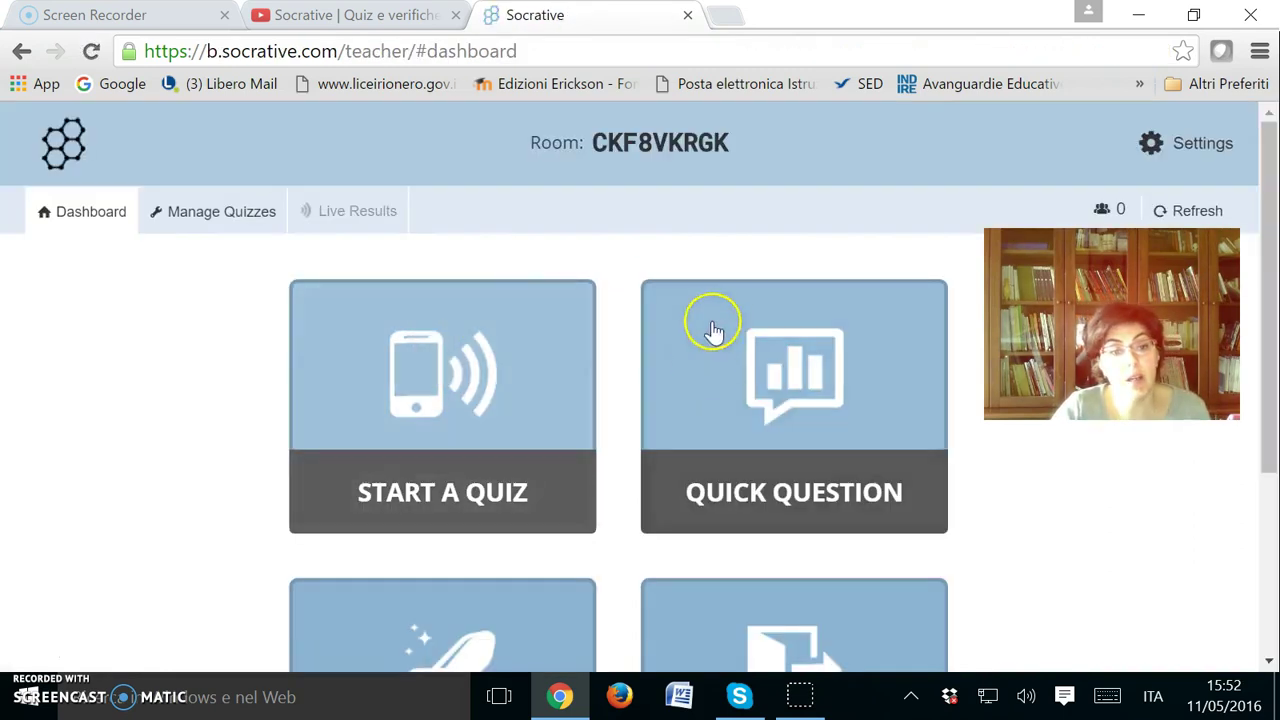
scroll(1060, 548, down, 1)
scroll(1040, 475, up, 1)
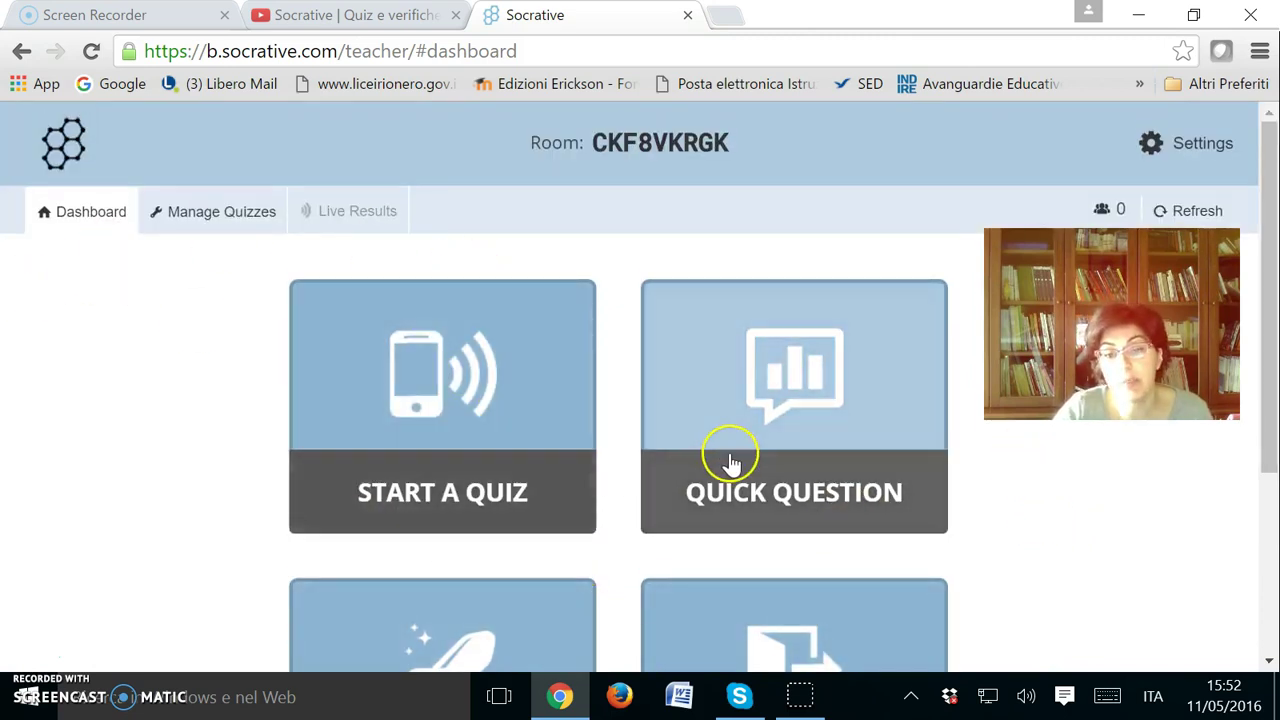
scroll(733, 460, down, 1)
scroll(515, 532, down, 1)
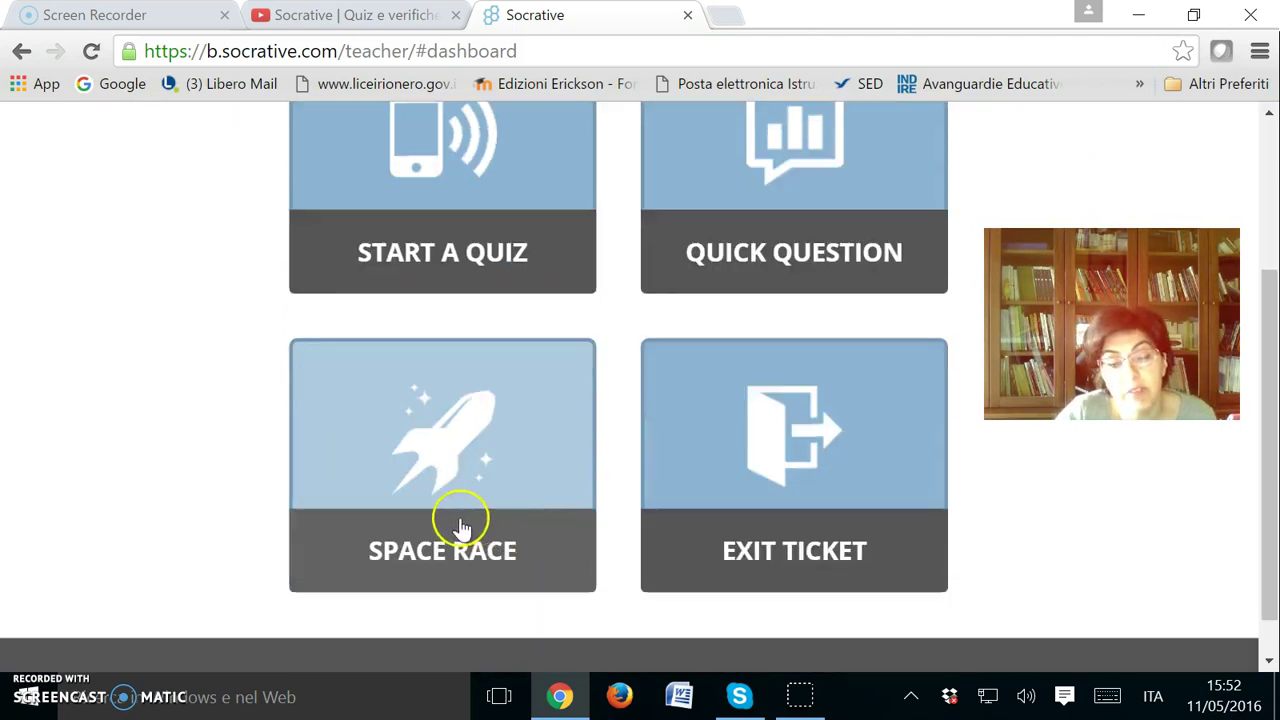
scroll(910, 418, up, 1)
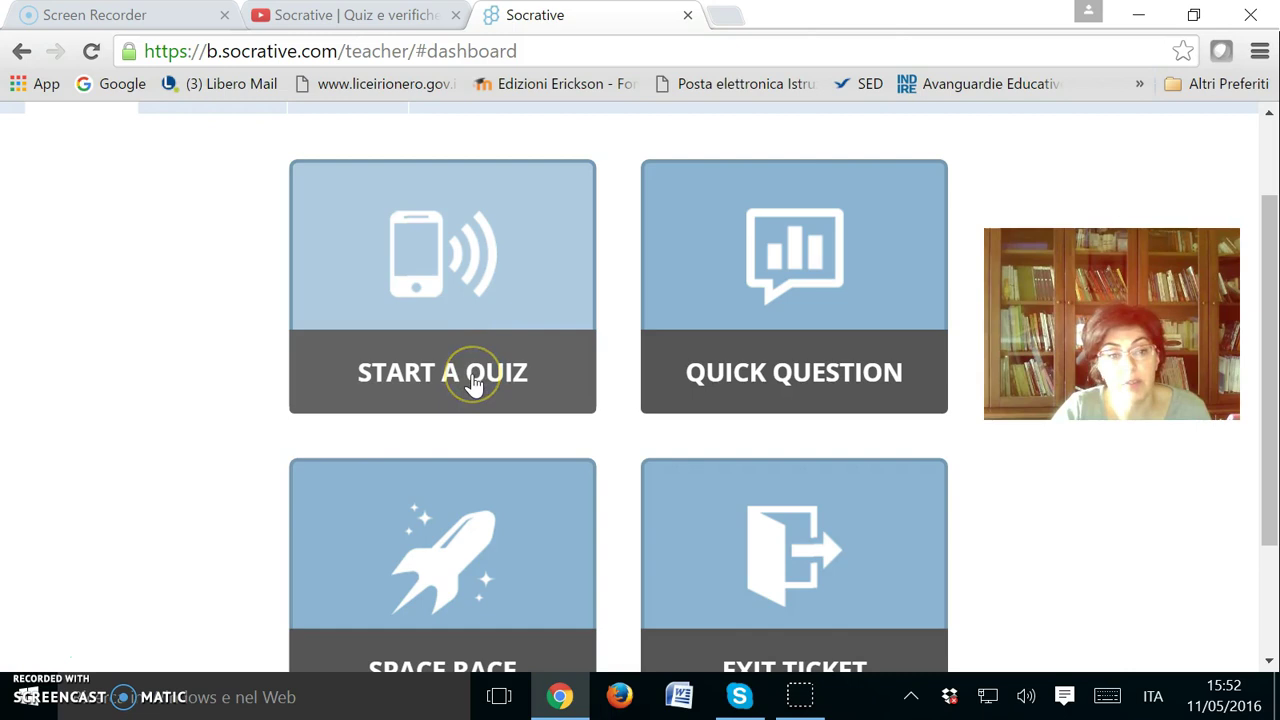
scroll(460, 380, up, 1)
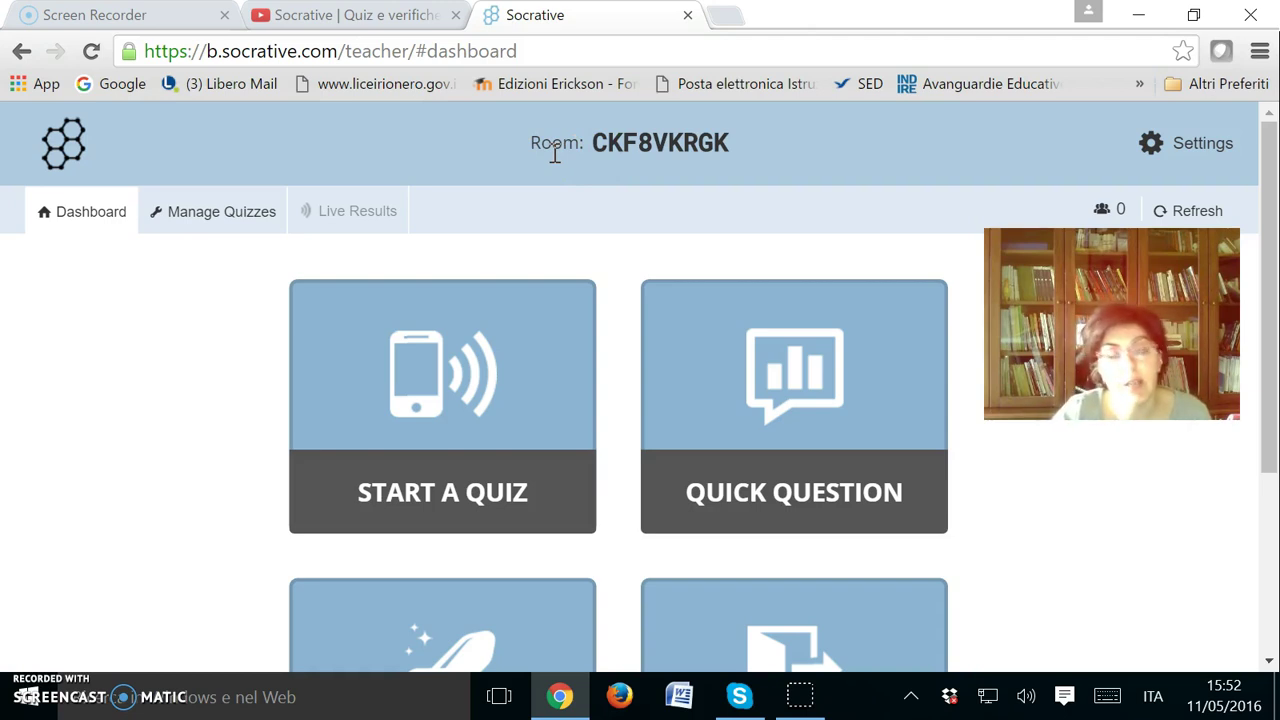
Create a new quiz and name it "cartesio".
click(193, 221)
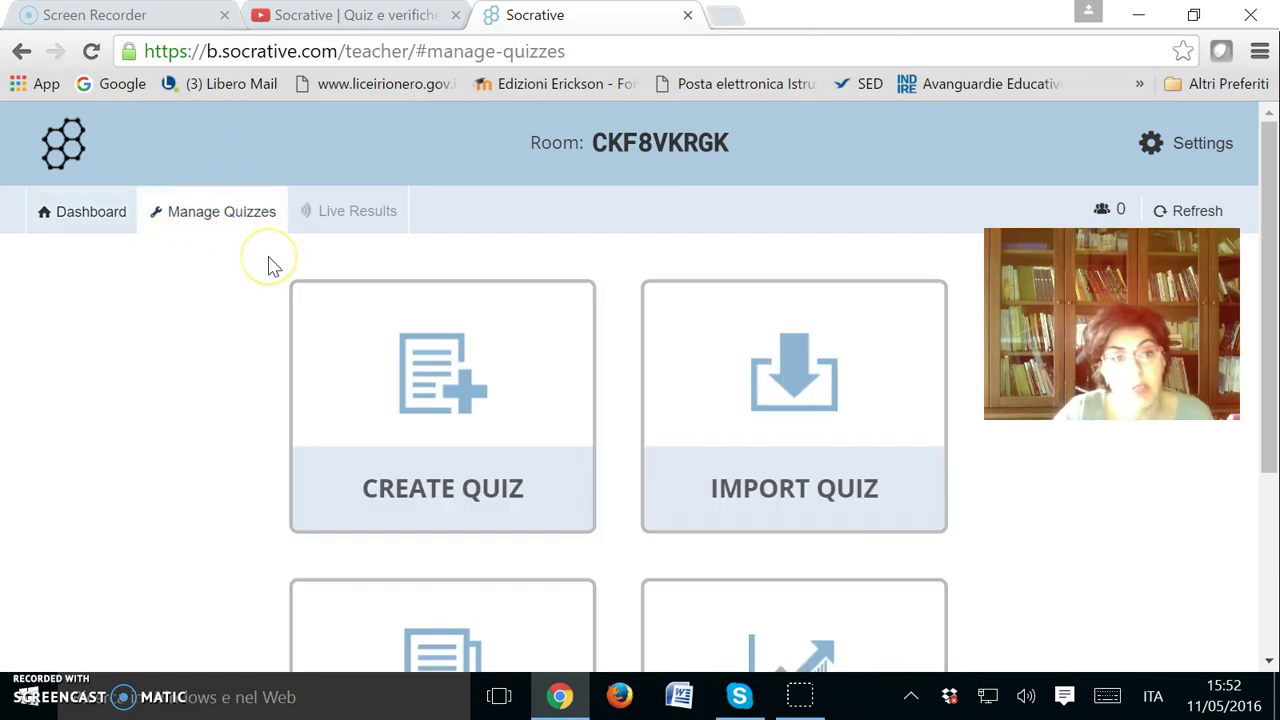
click(450, 398)
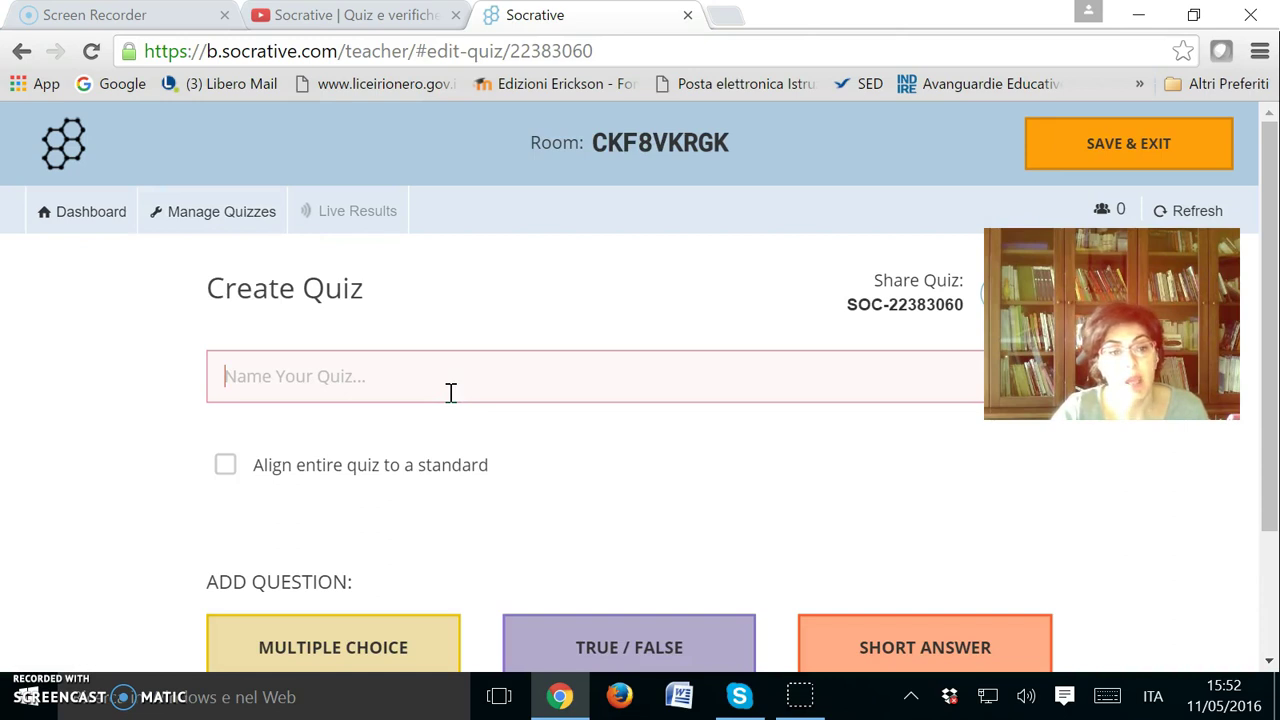
scroll(451, 393, down, 1)
click(451, 255)
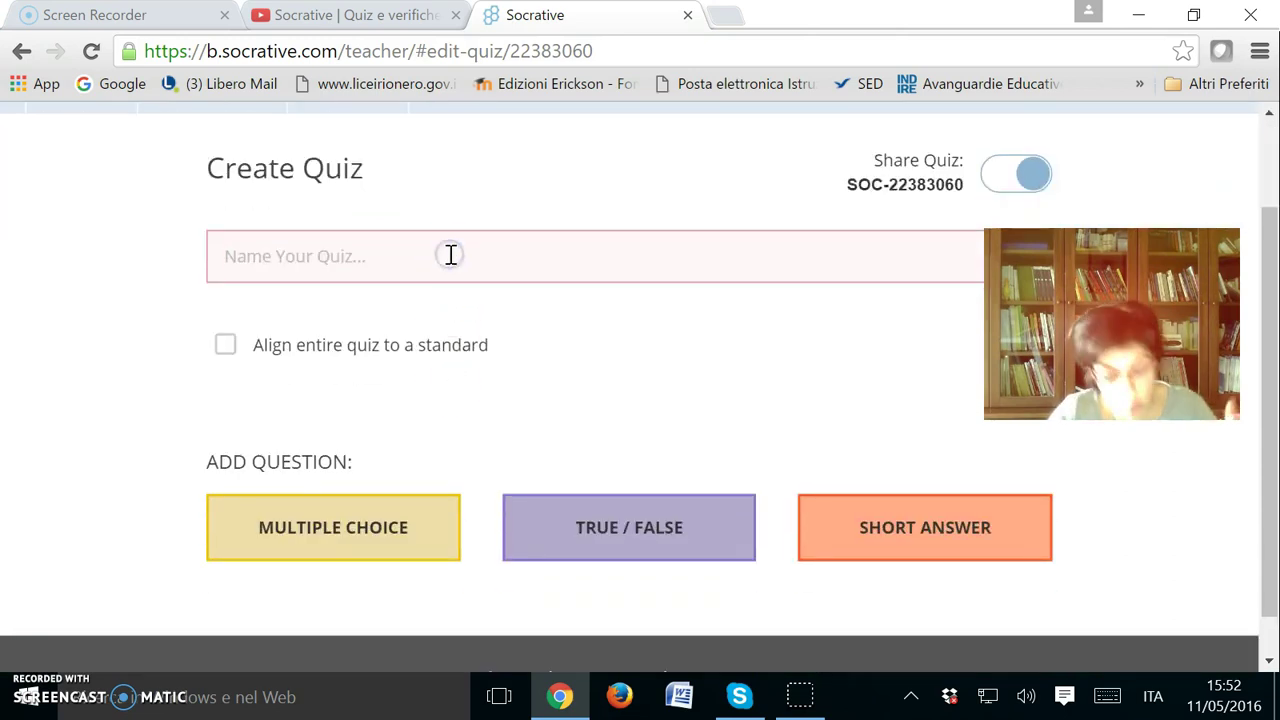
text(cartesio)
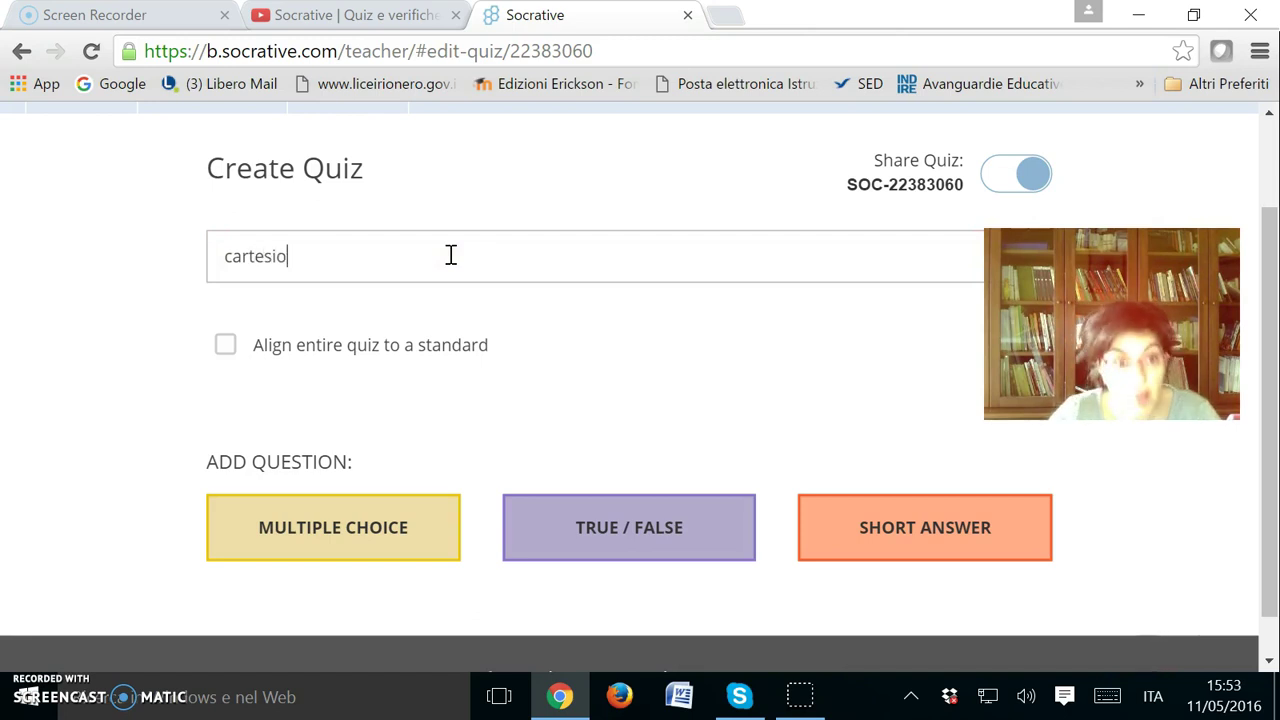
Add a multiple-choice question with the text "Cartesio", without attaching an image.
click(333, 524)
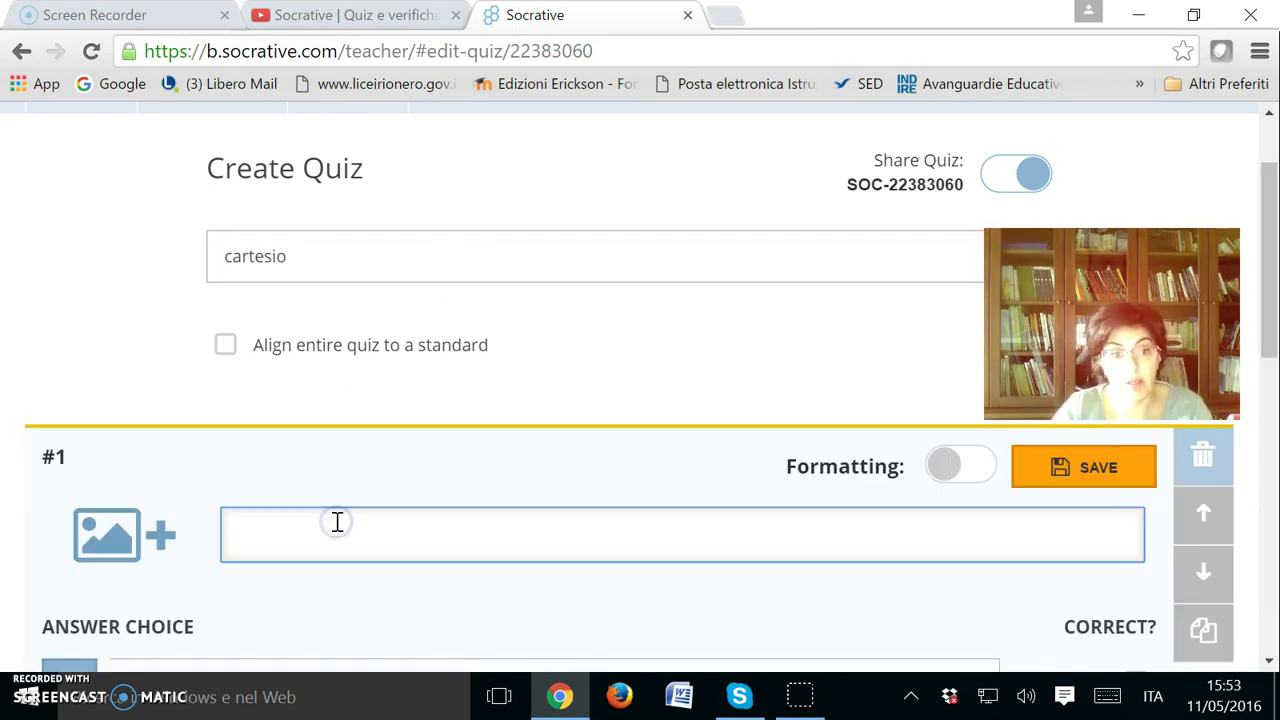
scroll(672, 357, down, 1)
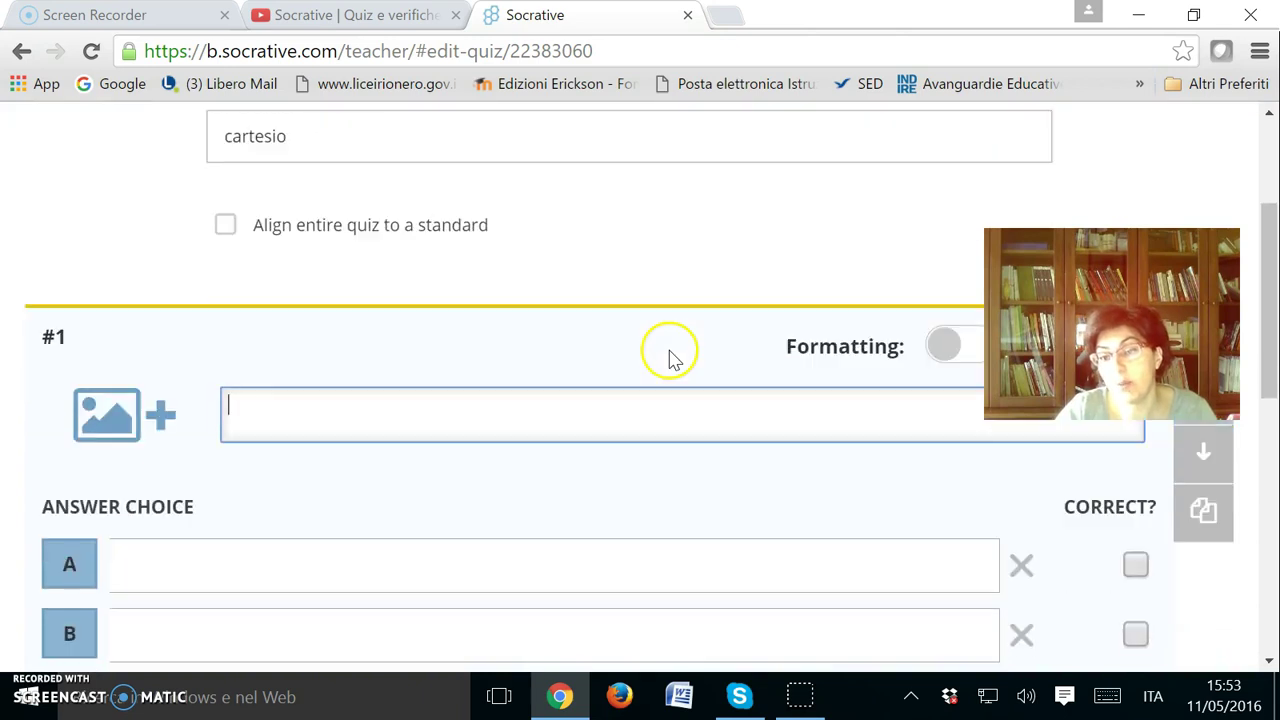
scroll(670, 360, down, 1)
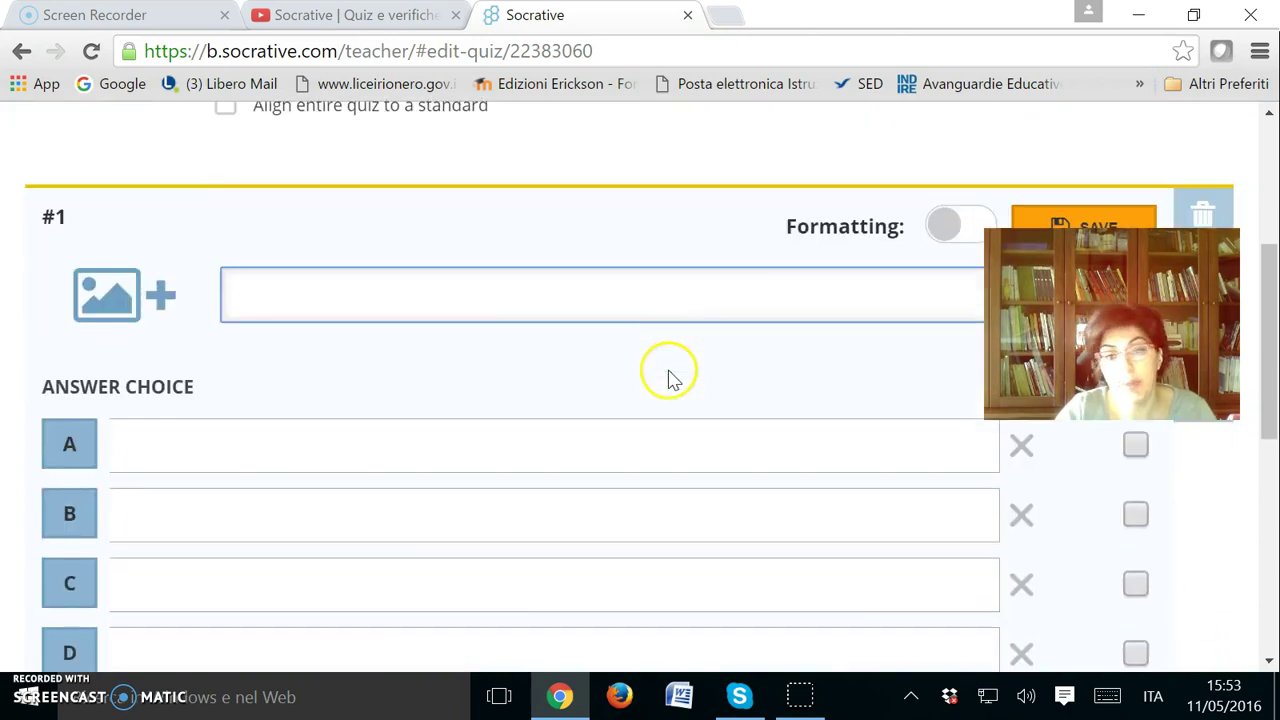
click(136, 302)
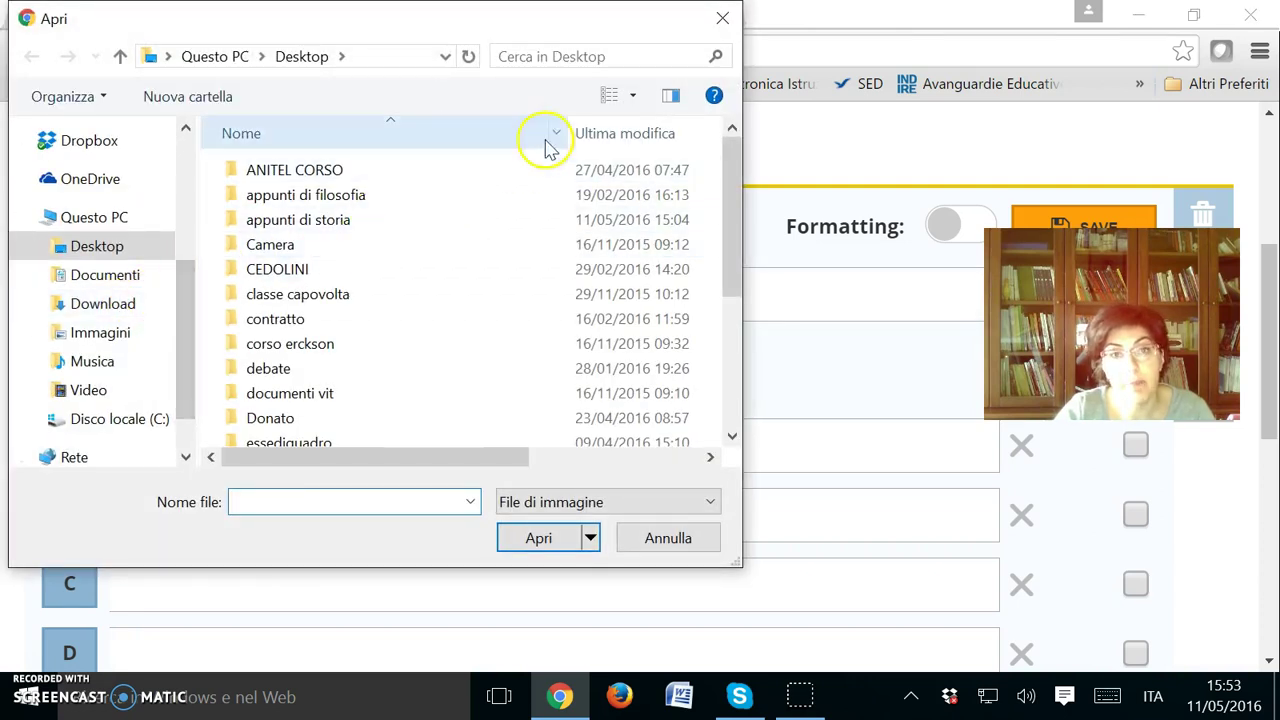
click(725, 19)
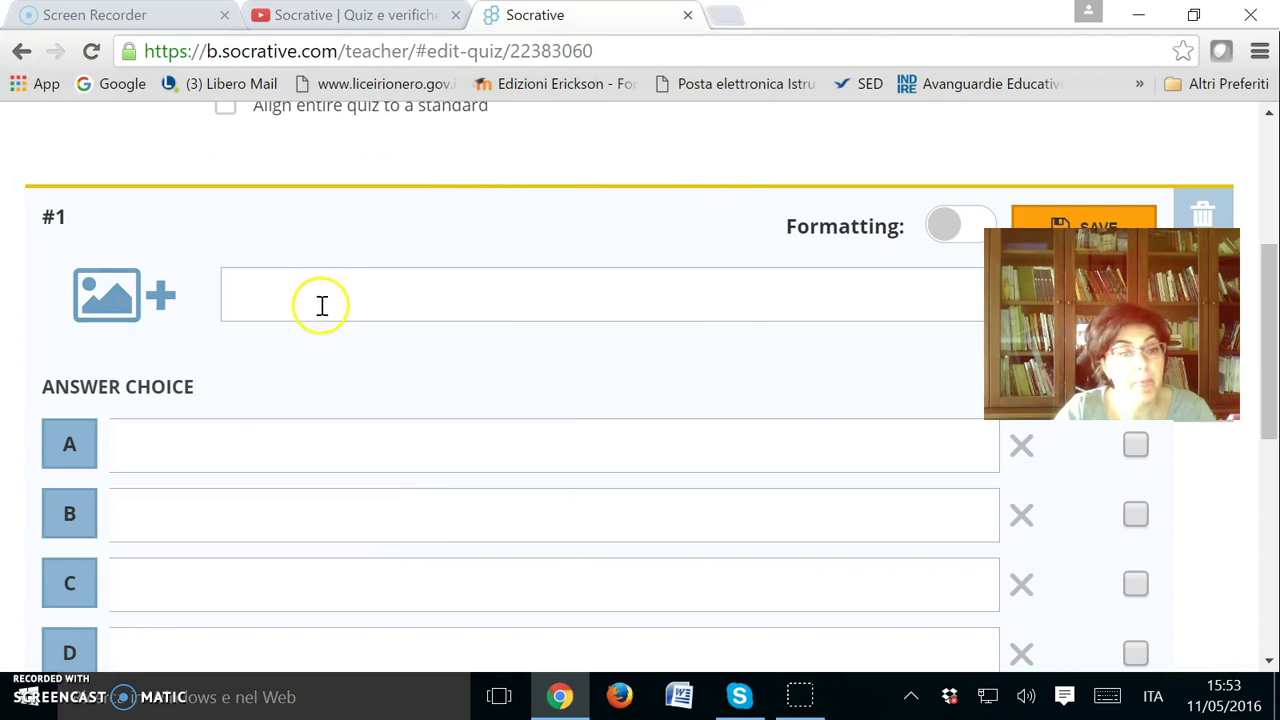
click(253, 283)
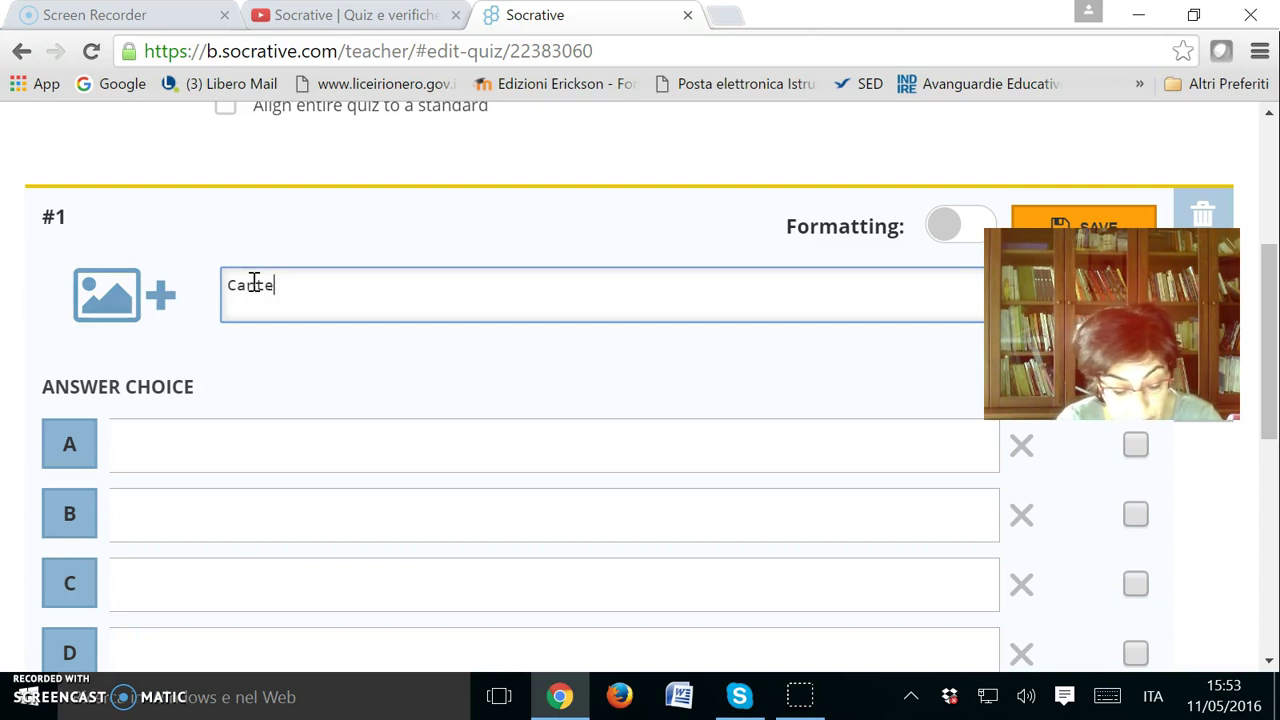
Enter base, nero, bianco and giallo as answer choices A to D, and remove the empty choice E.
click(246, 458)
text(base)
click(195, 515)
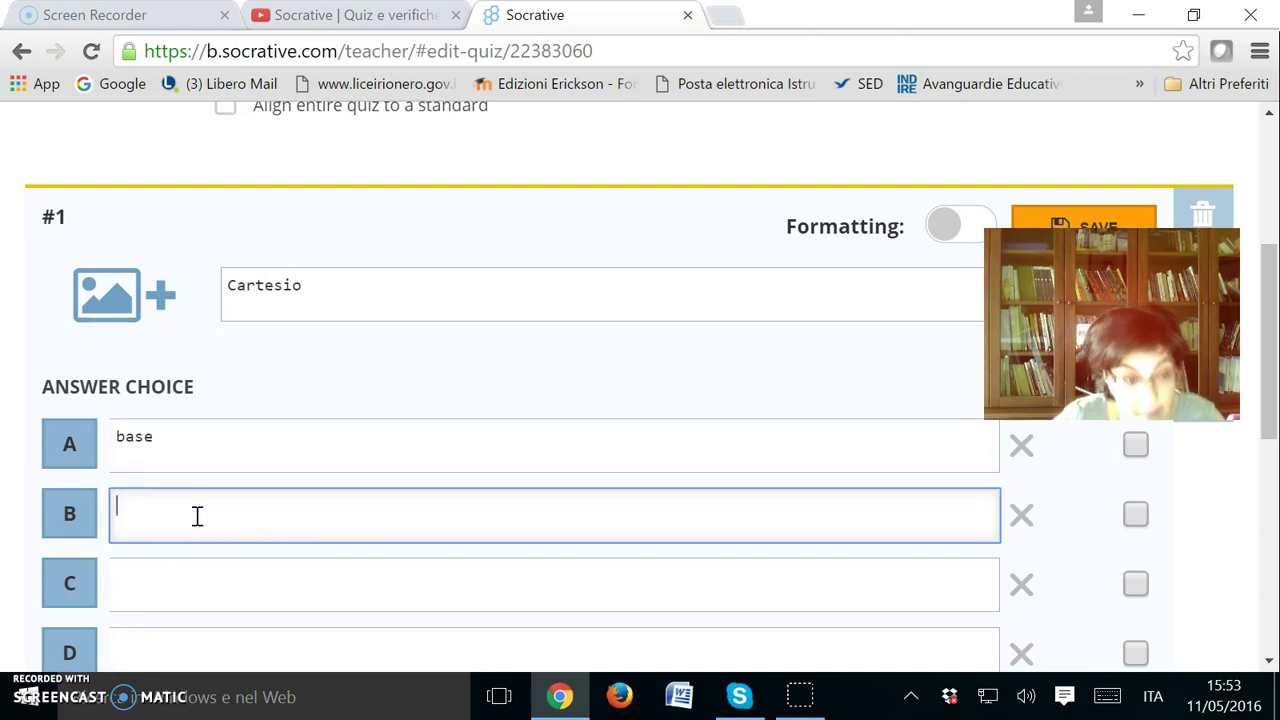
scroll(197, 515, down, 1)
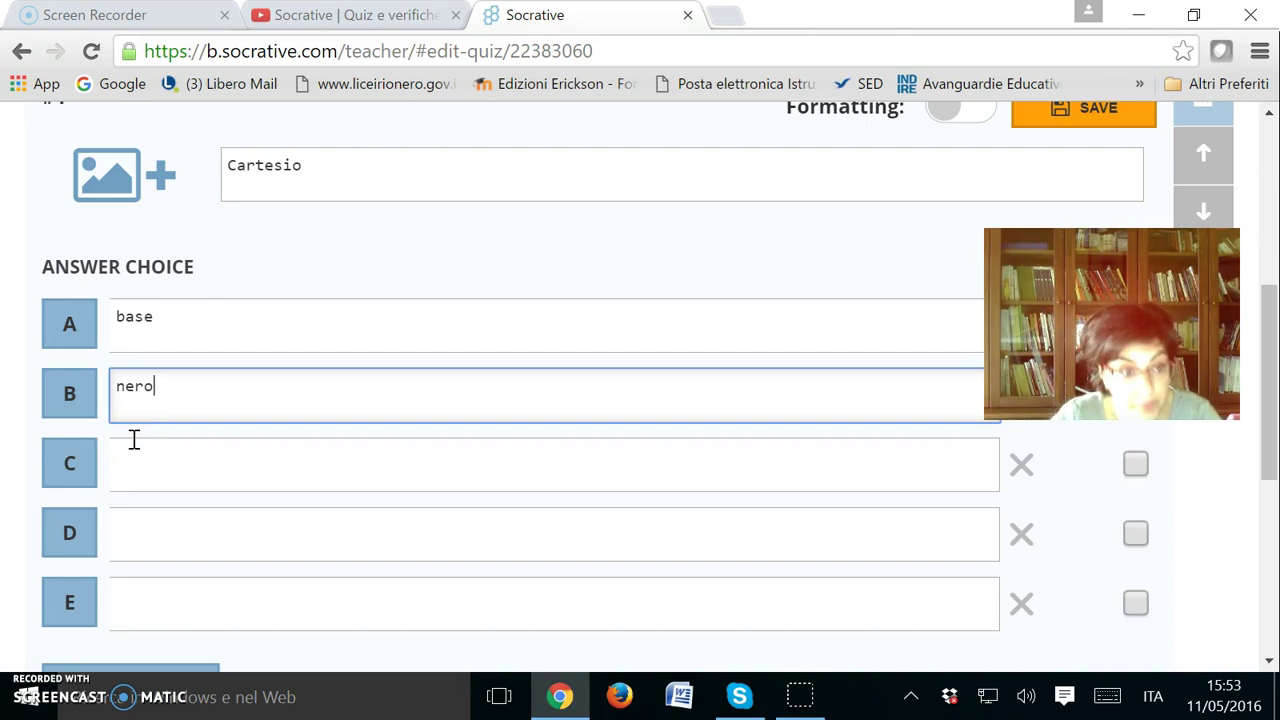
click(131, 482)
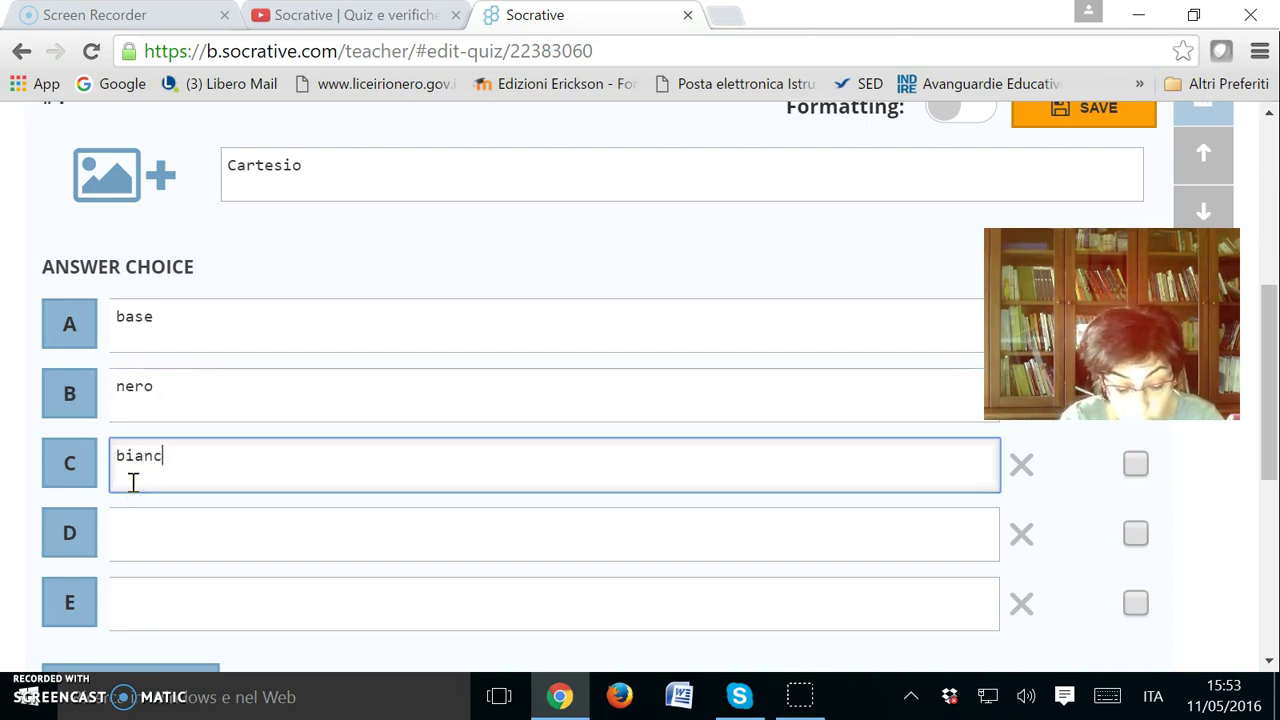
click(131, 535)
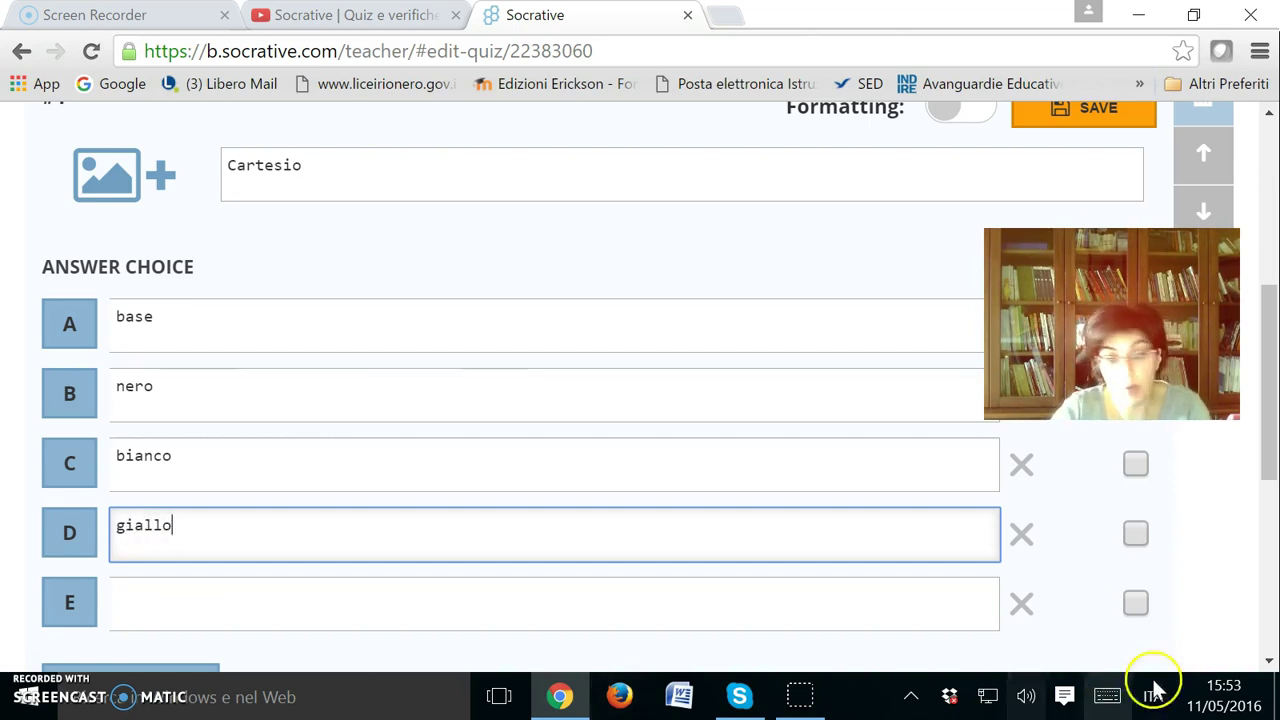
click(1020, 603)
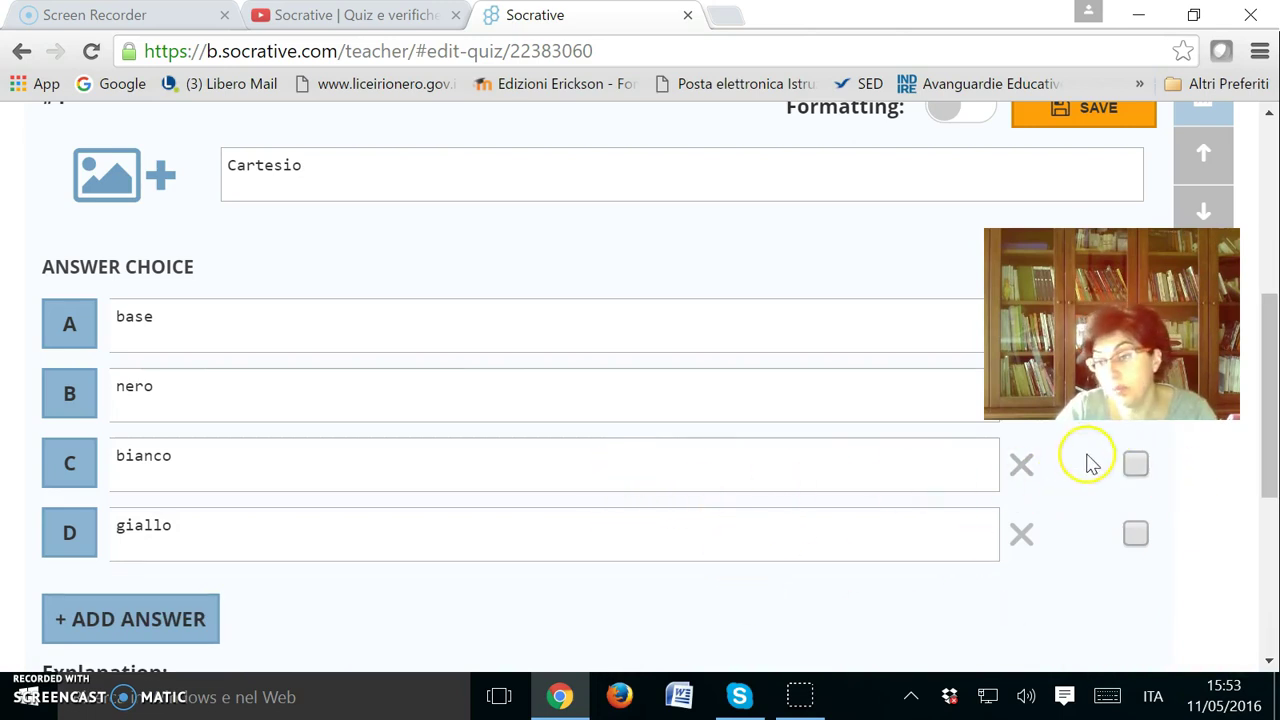
Mark answer C, bianco, as correct, and try out adding and removing an extra answer choice.
click(1135, 463)
scroll(1000, 470, down, 2)
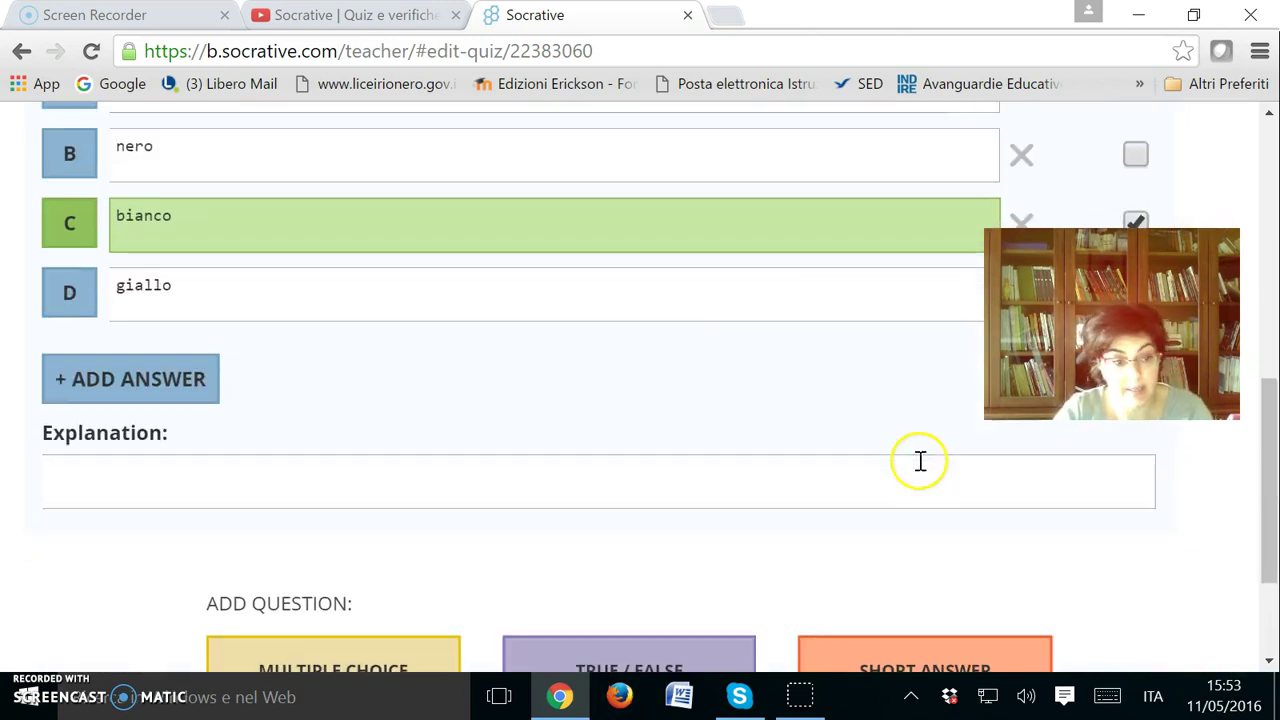
click(193, 386)
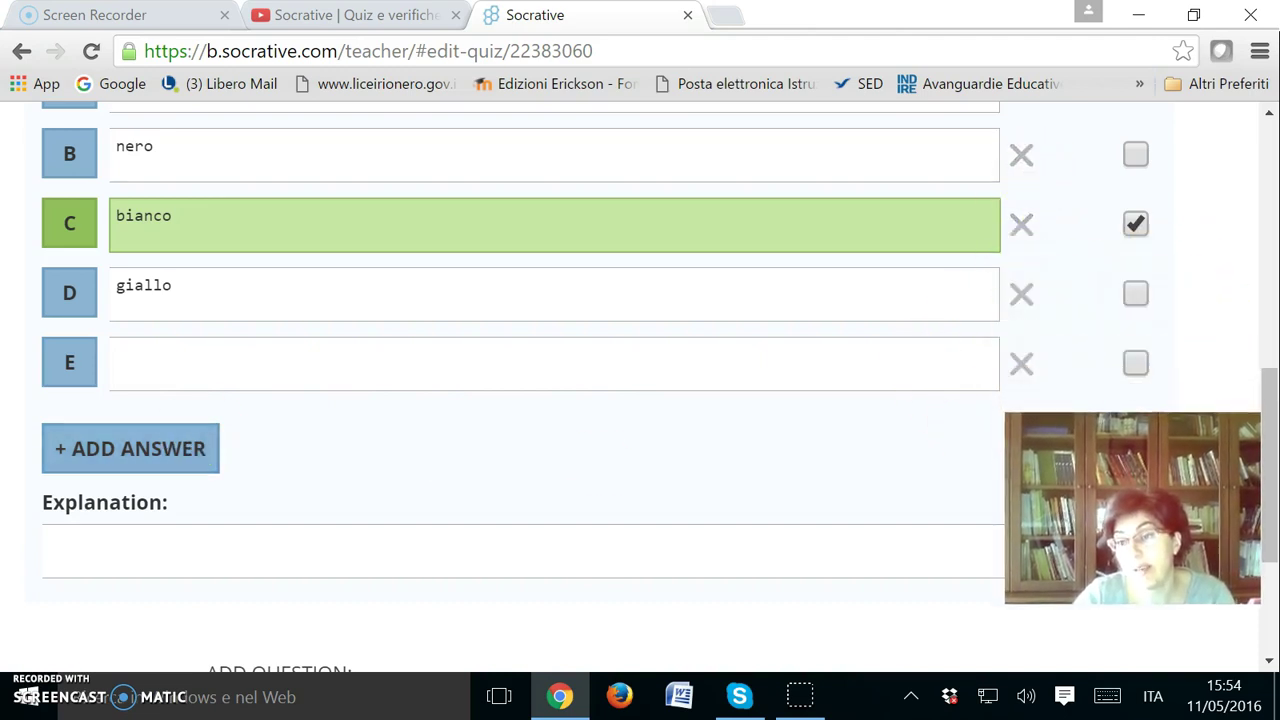
click(1021, 362)
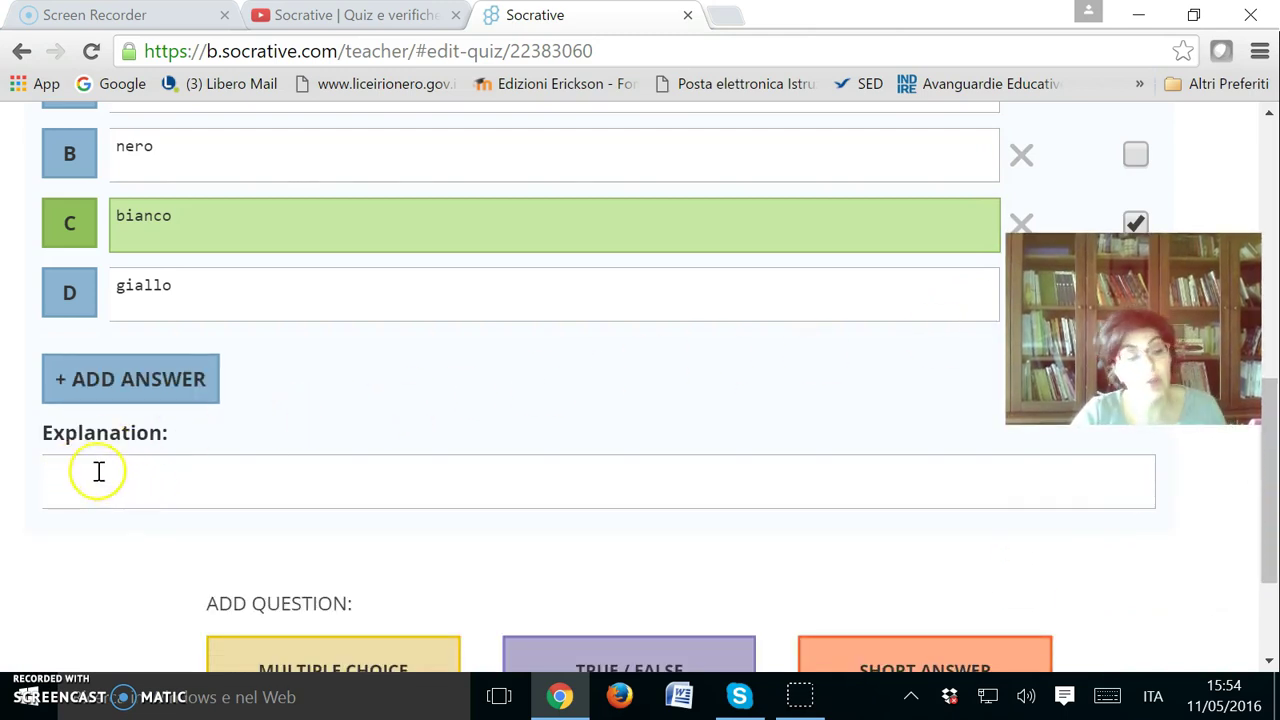
Enter the explanation "cartesio sarà letto" for question 1 and save the question.
click(160, 498)
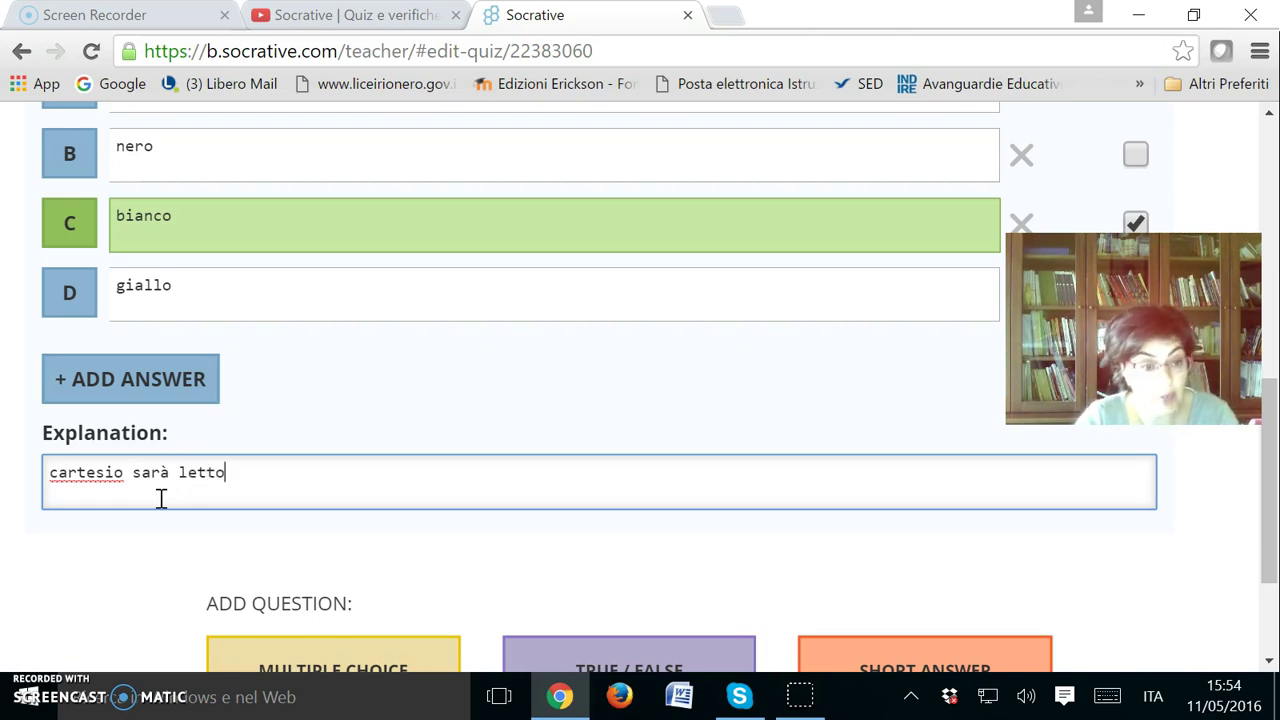
scroll(163, 506, down, 1)
click(177, 480)
scroll(546, 357, up, 4)
click(753, 300)
scroll(800, 290, up, 1)
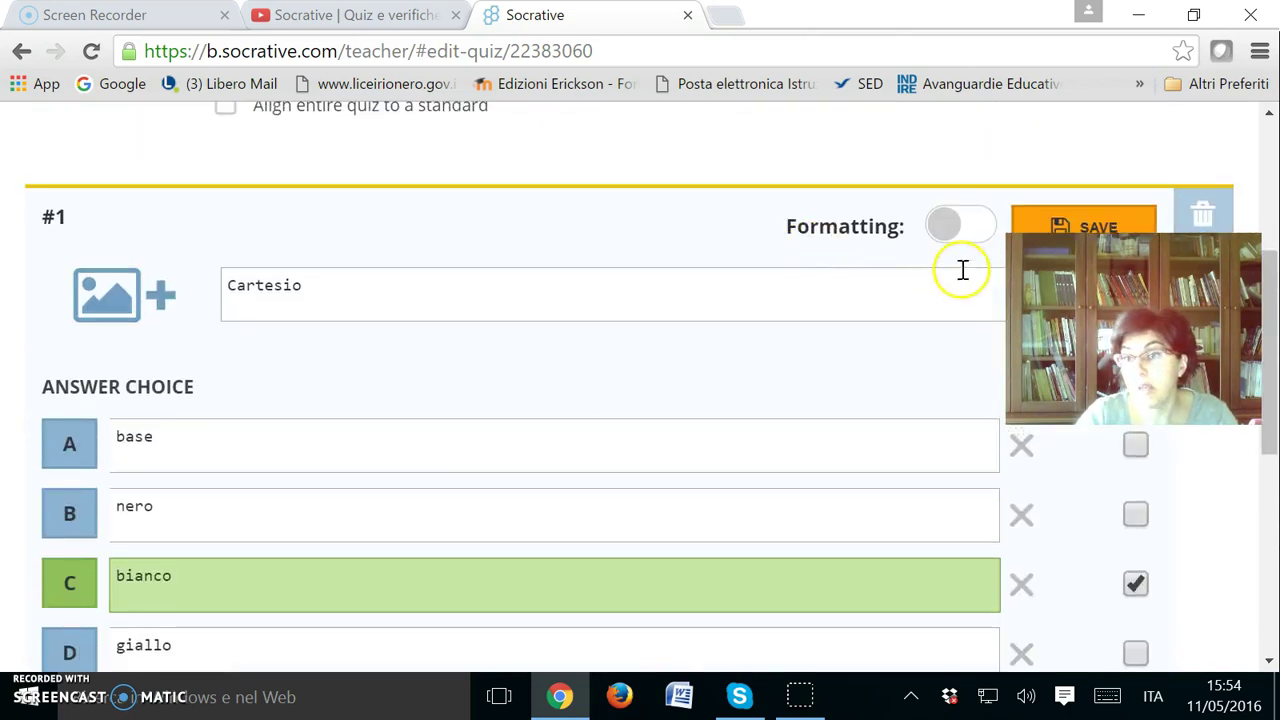
scroll(990, 250, down, 1)
scroll(640, 366, down, 2)
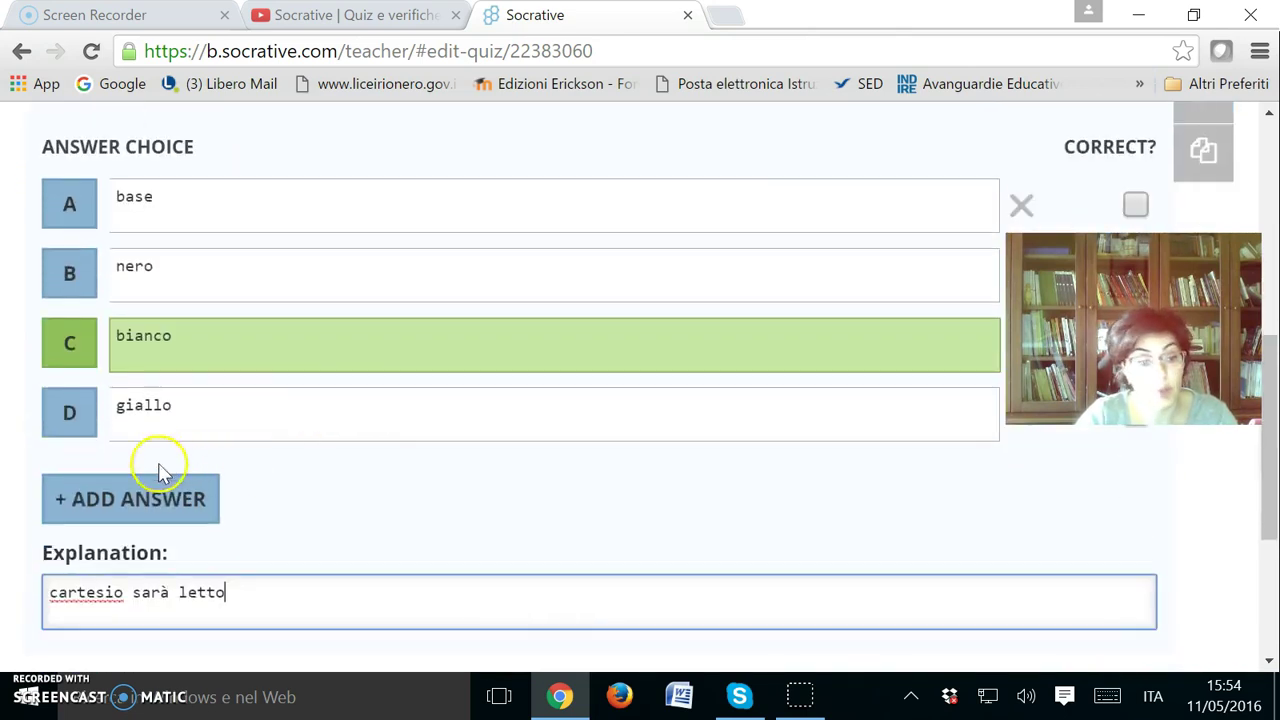
scroll(520, 463, up, 3)
click(1087, 219)
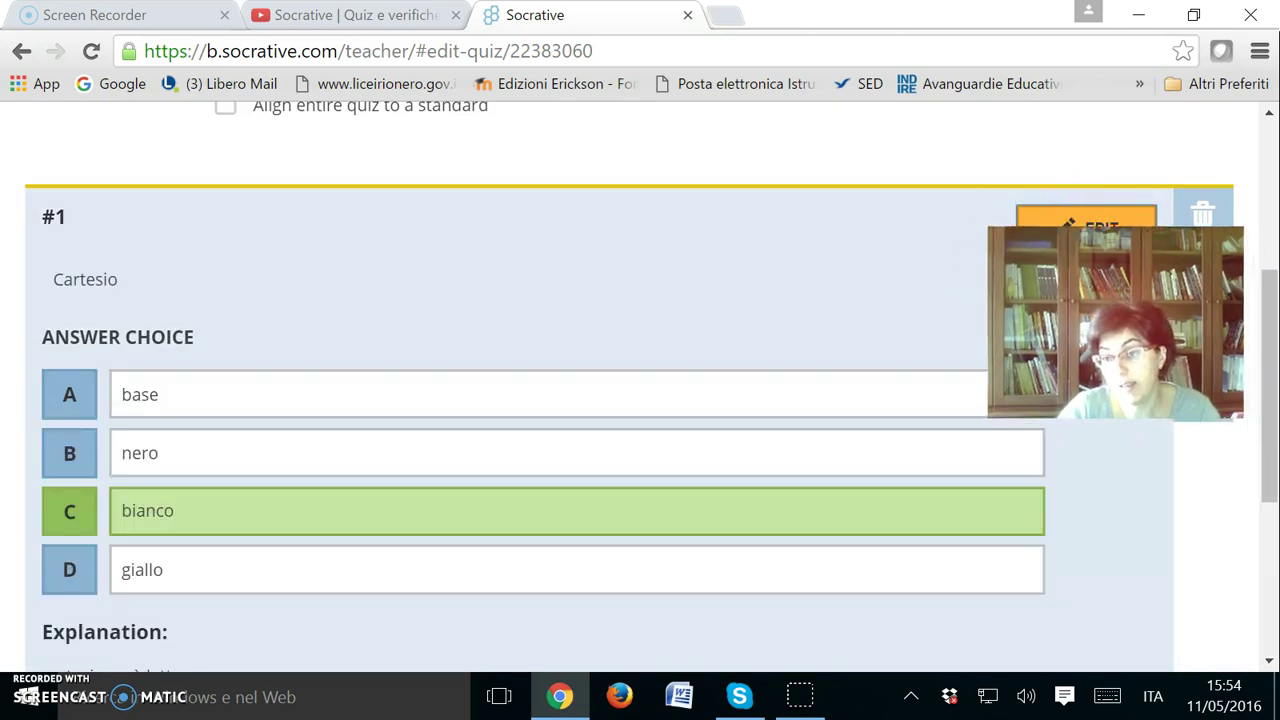
Review the saved question's text, answer choices and explanation in the quiz.
scroll(461, 400, down, 1)
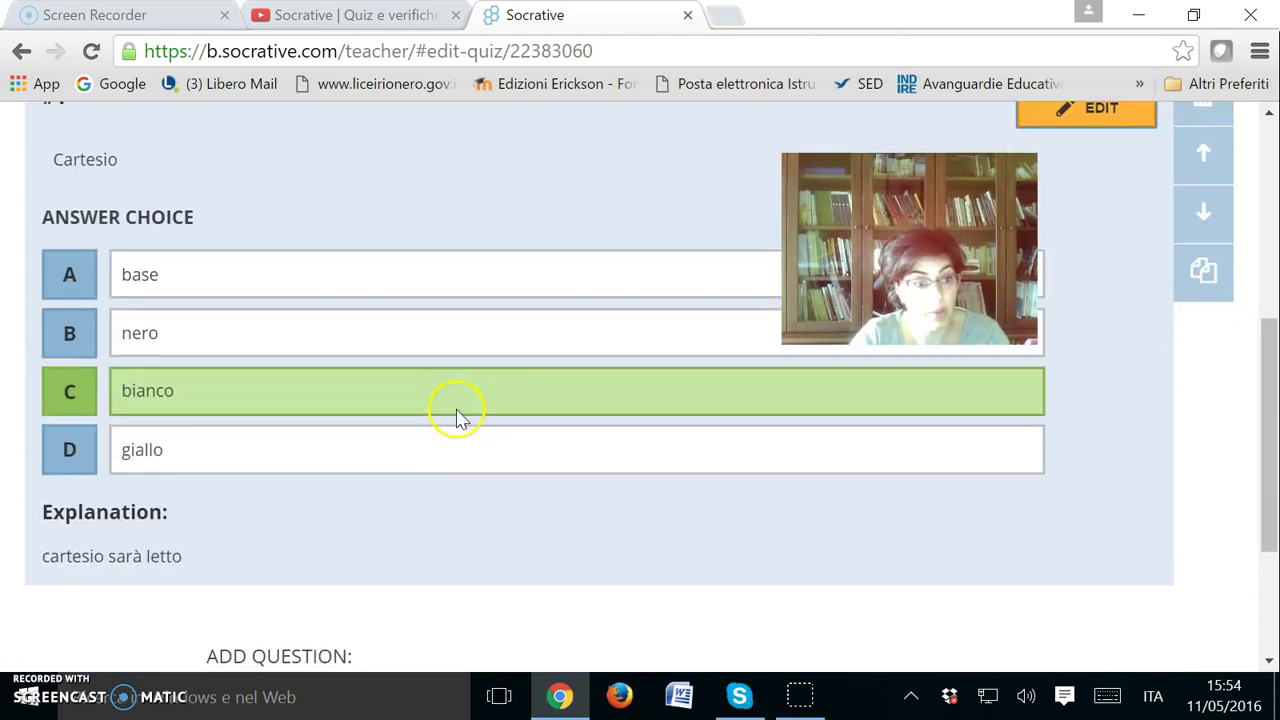
scroll(331, 494, down, 1)
scroll(340, 475, up, 2)
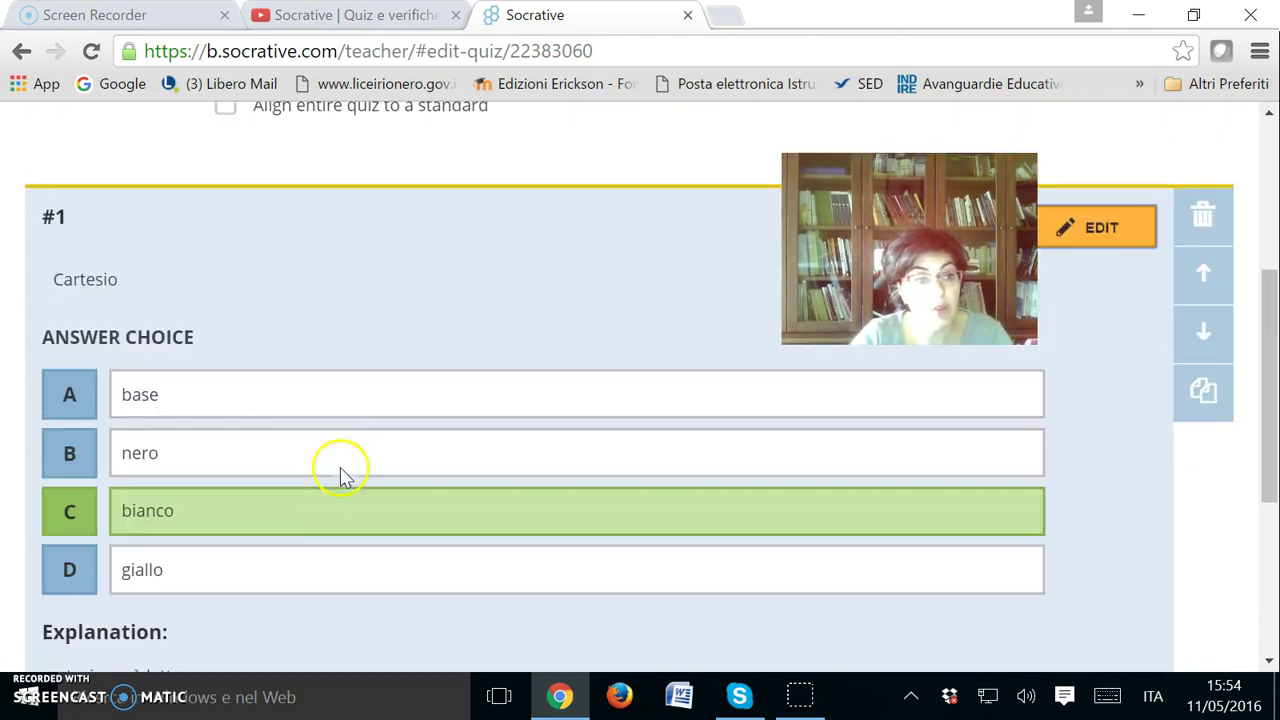
scroll(246, 380, up, 1)
scroll(217, 449, down, 1)
scroll(218, 447, up, 2)
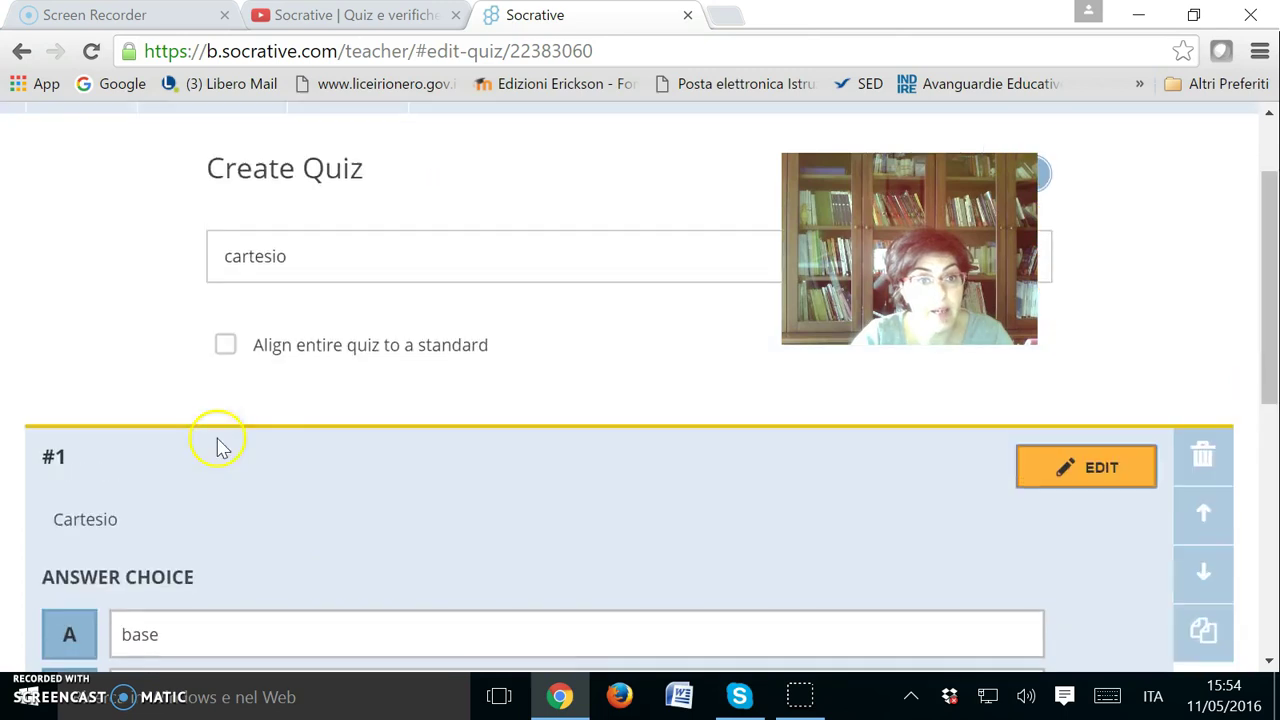
scroll(720, 450, down, 1)
scroll(1000, 390, up, 1)
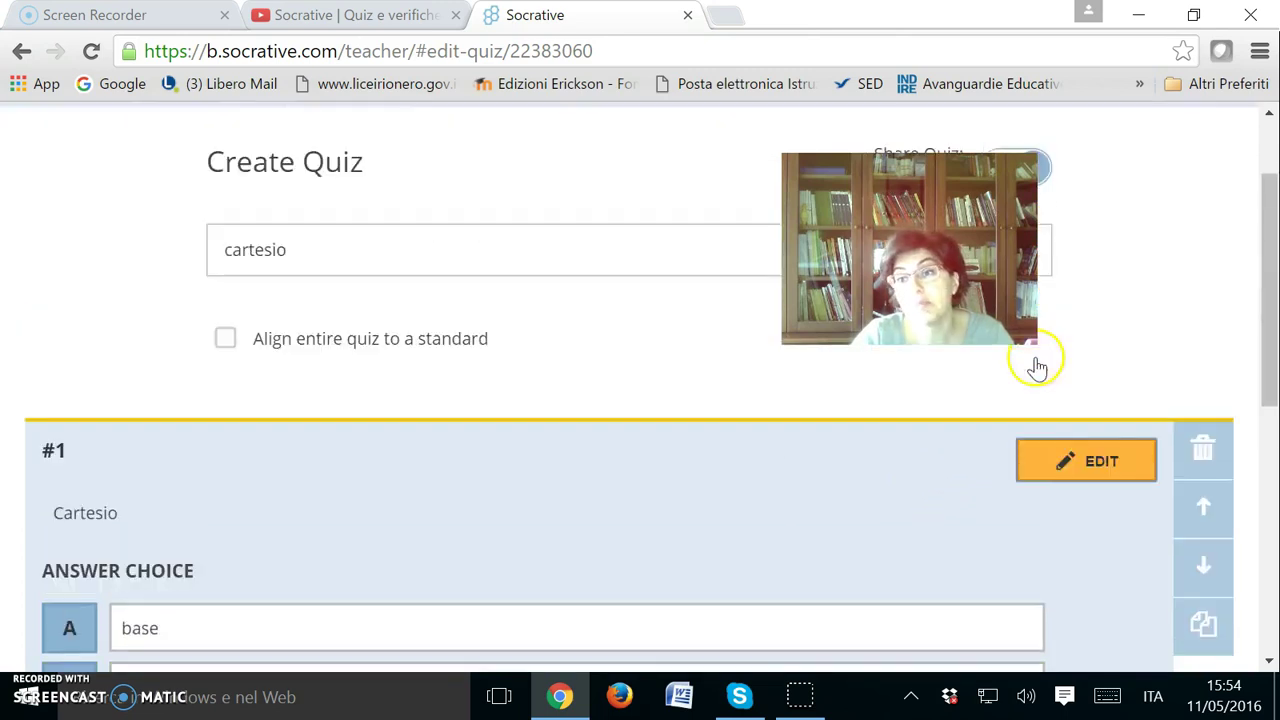
Turn off sharing for the cartesio quiz.
scroll(1037, 367, up, 1)
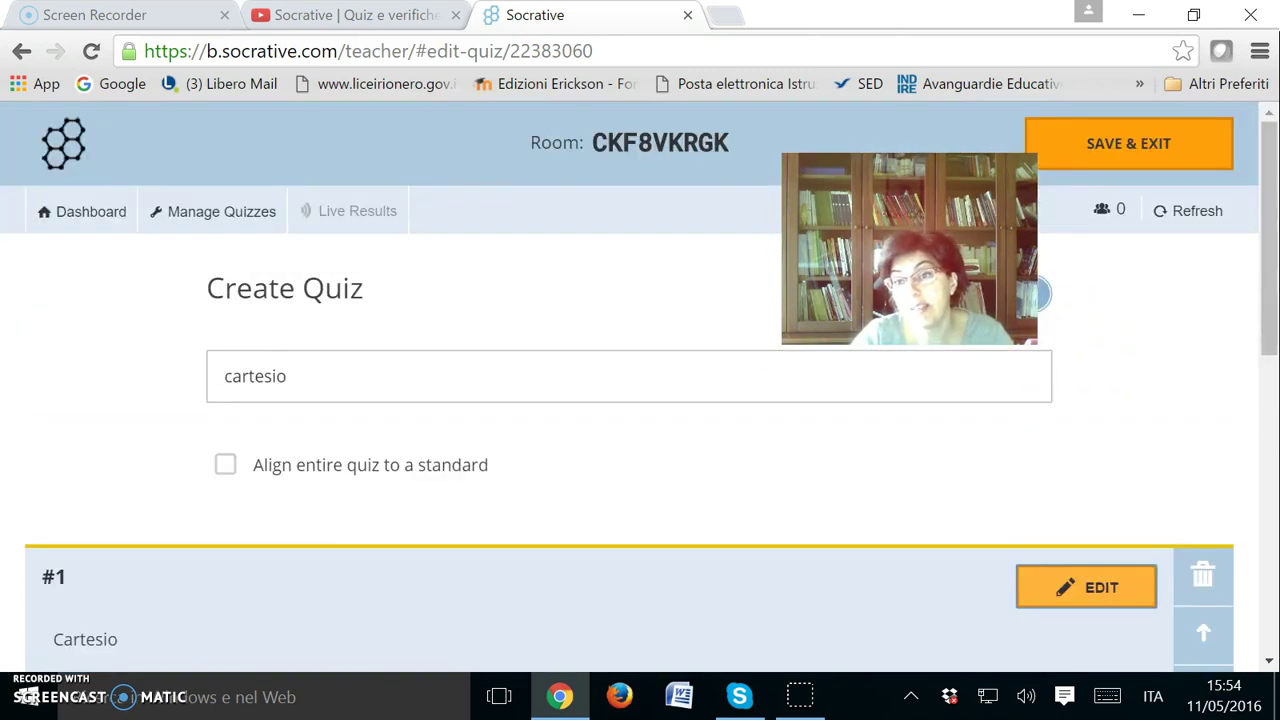
click(1027, 298)
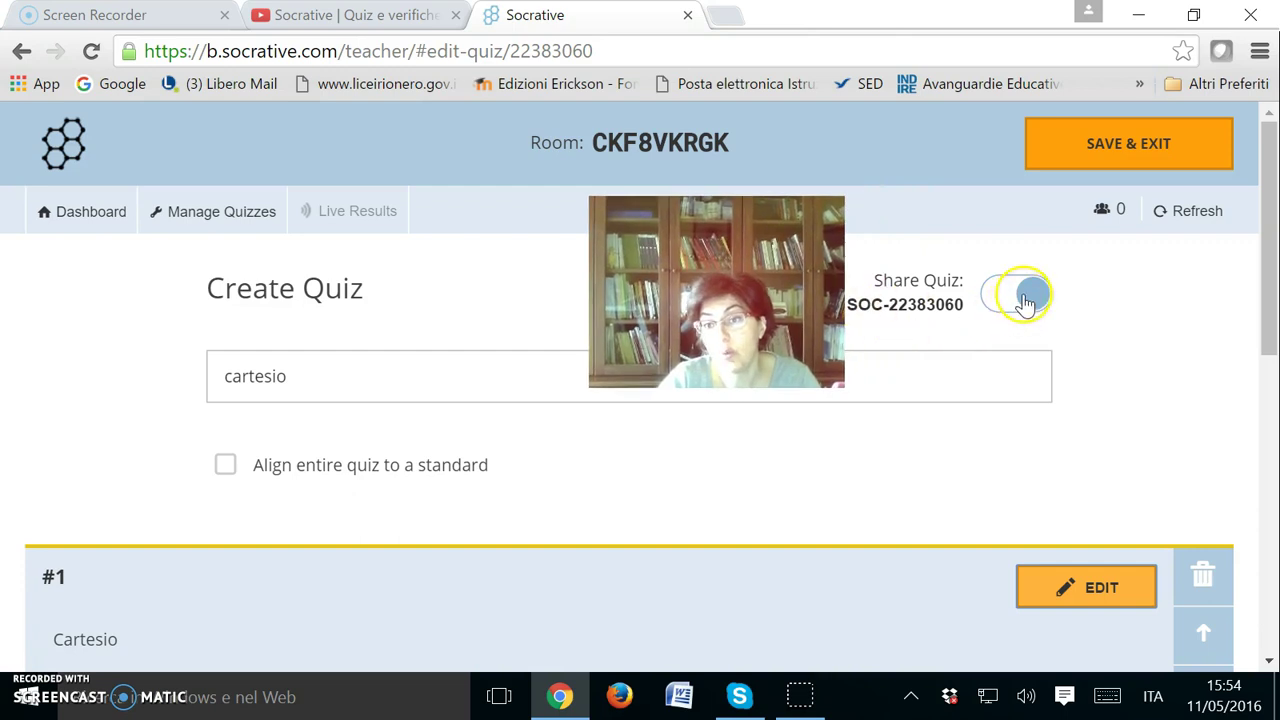
click(1020, 297)
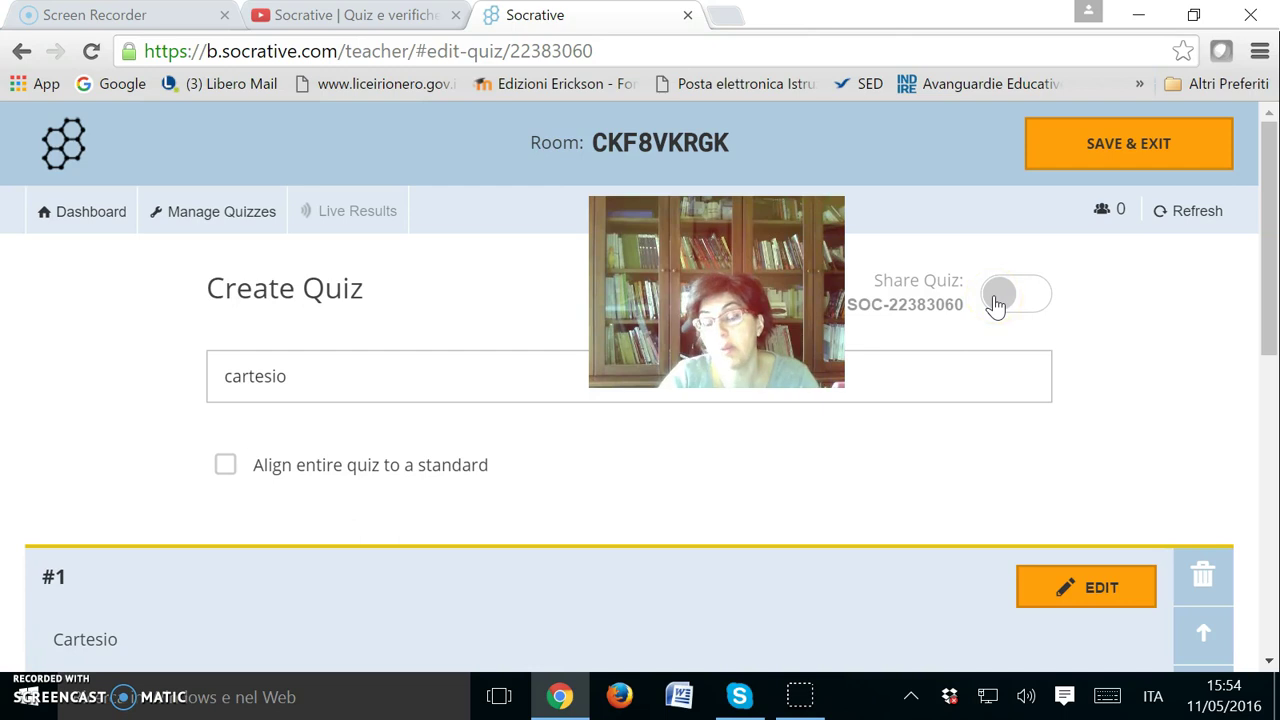
scroll(929, 409, down, 3)
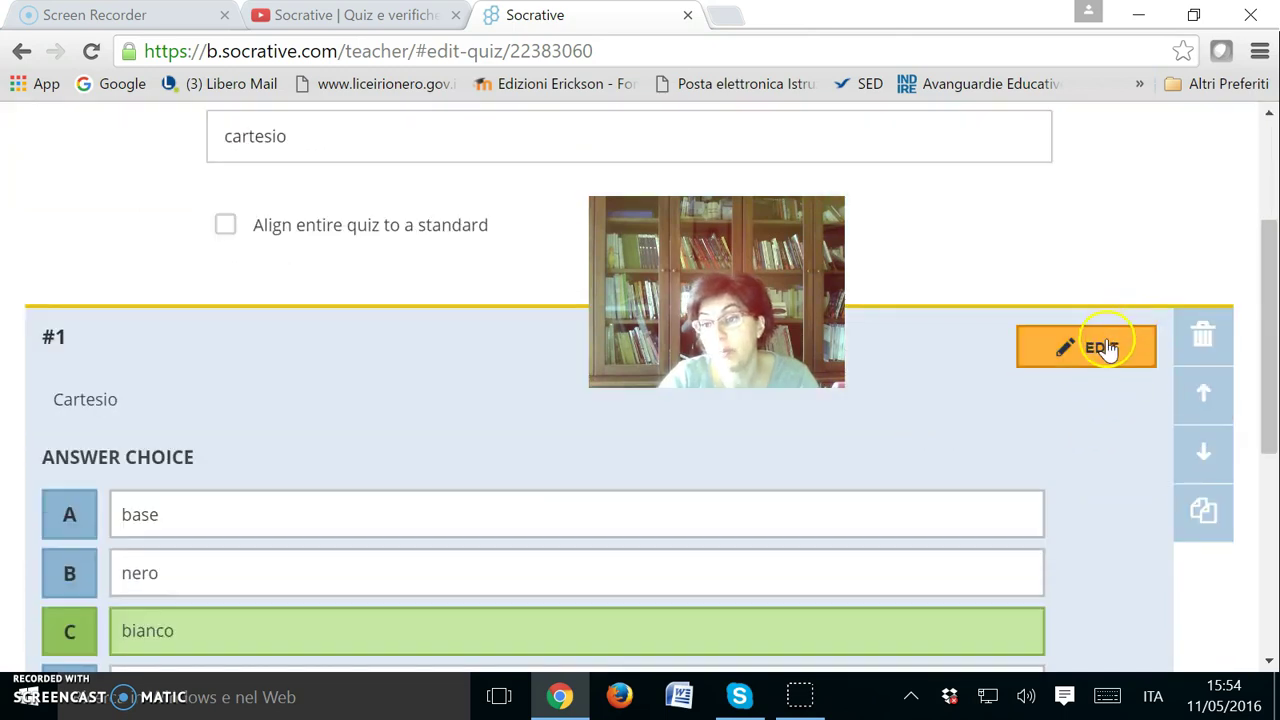
Reopen question 1 for editing and turn on its text formatting.
click(1110, 345)
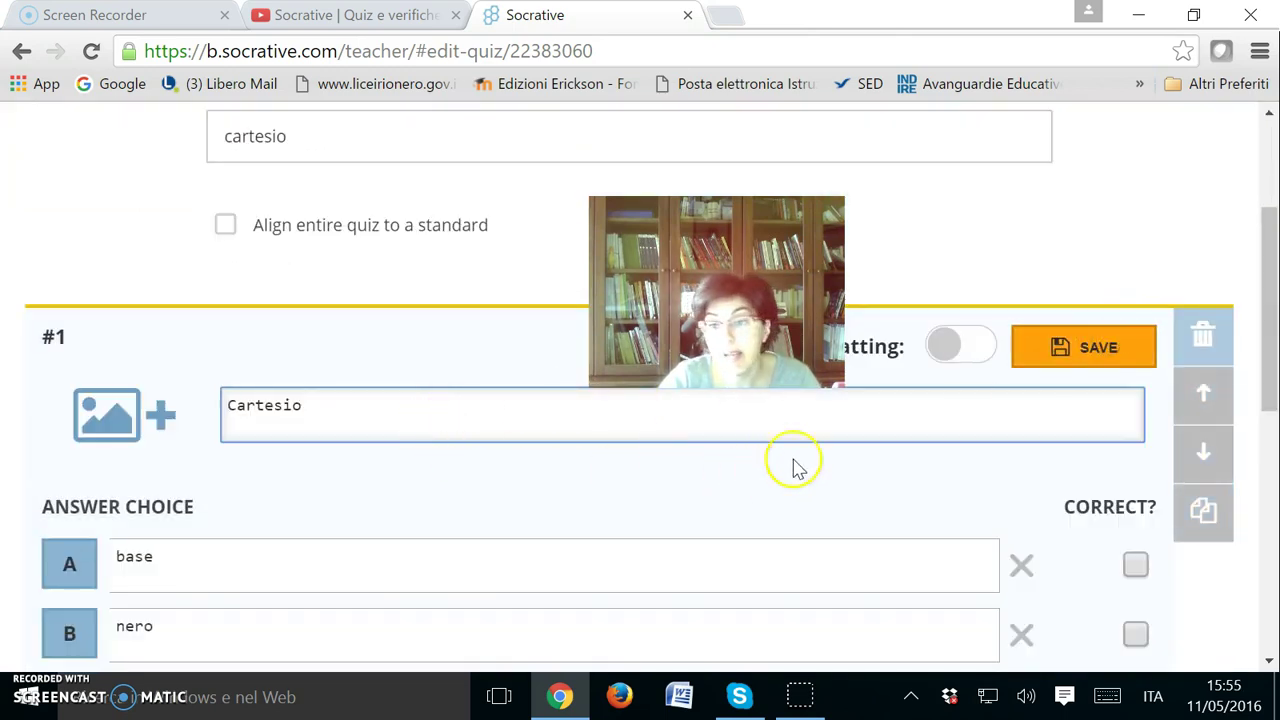
click(175, 555)
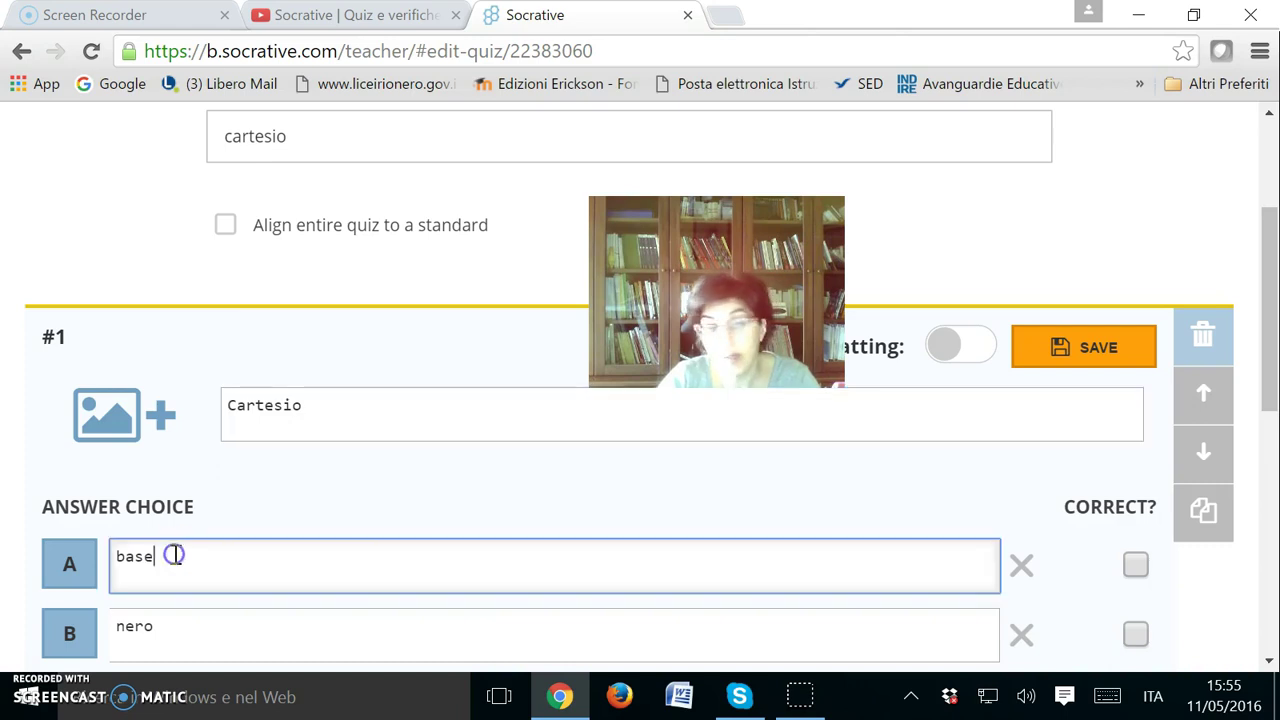
scroll(900, 300, down, 1)
click(943, 224)
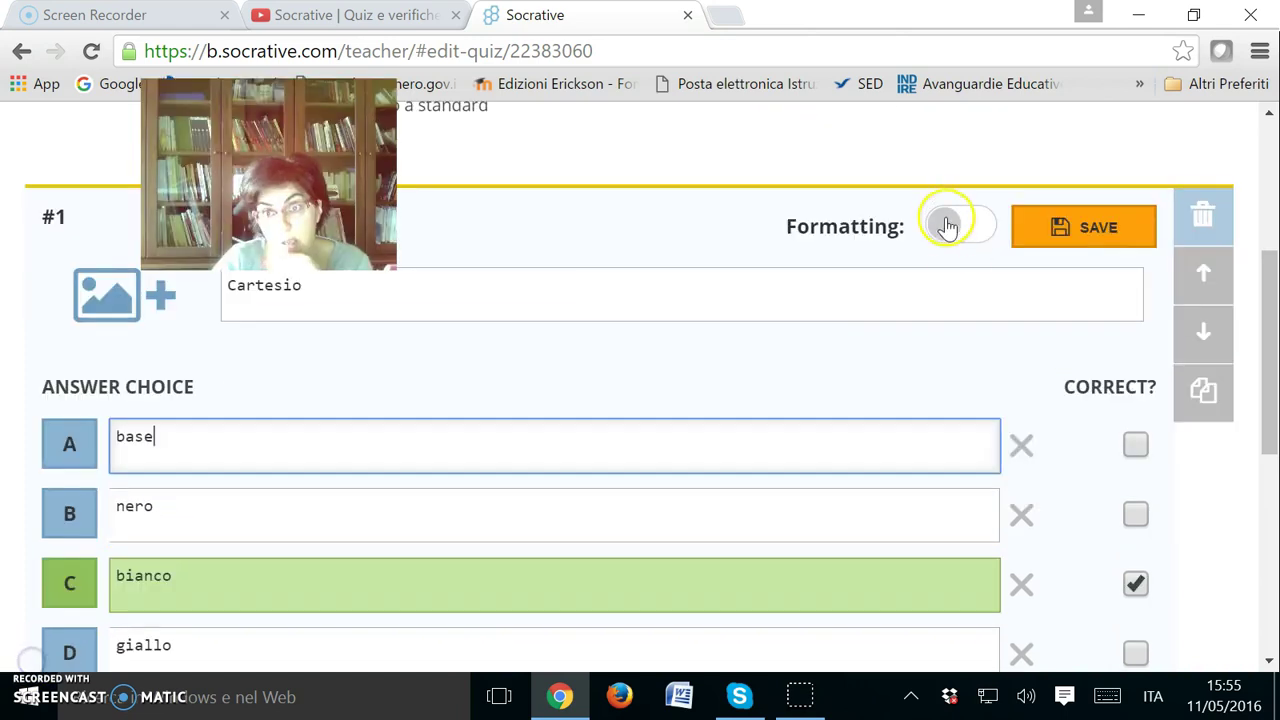
click(946, 226)
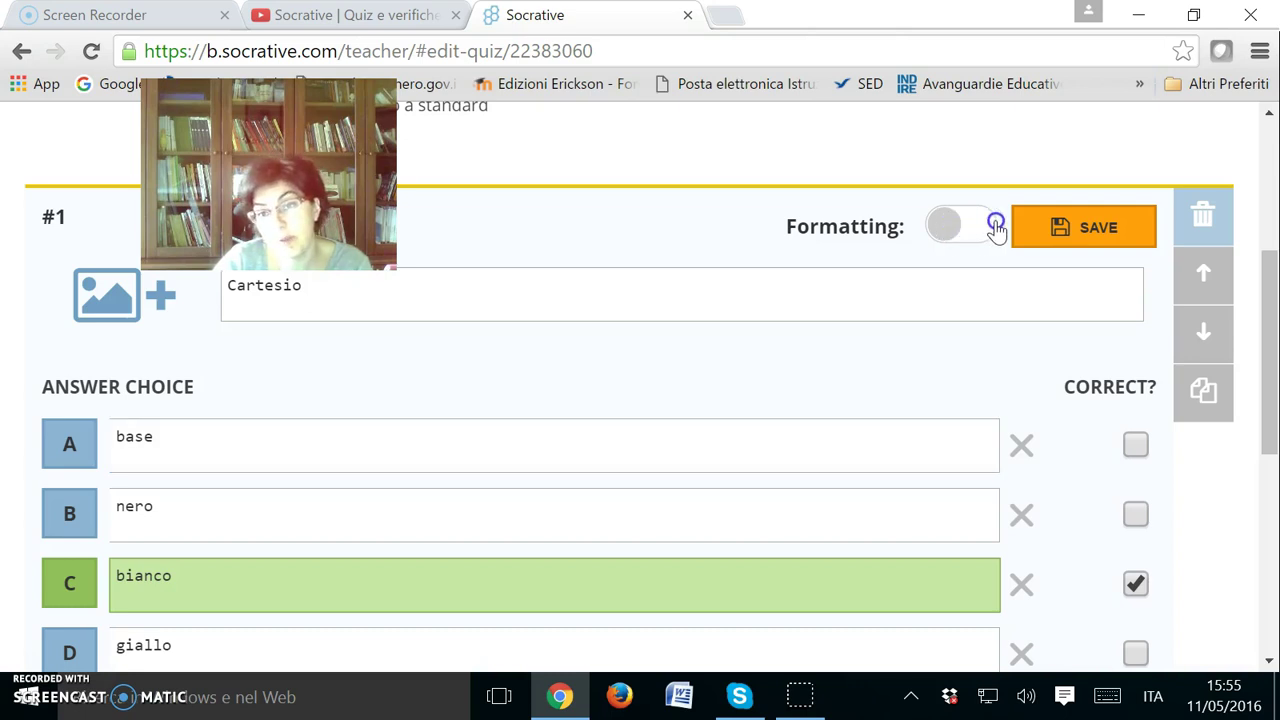
double_click(986, 226)
click(960, 234)
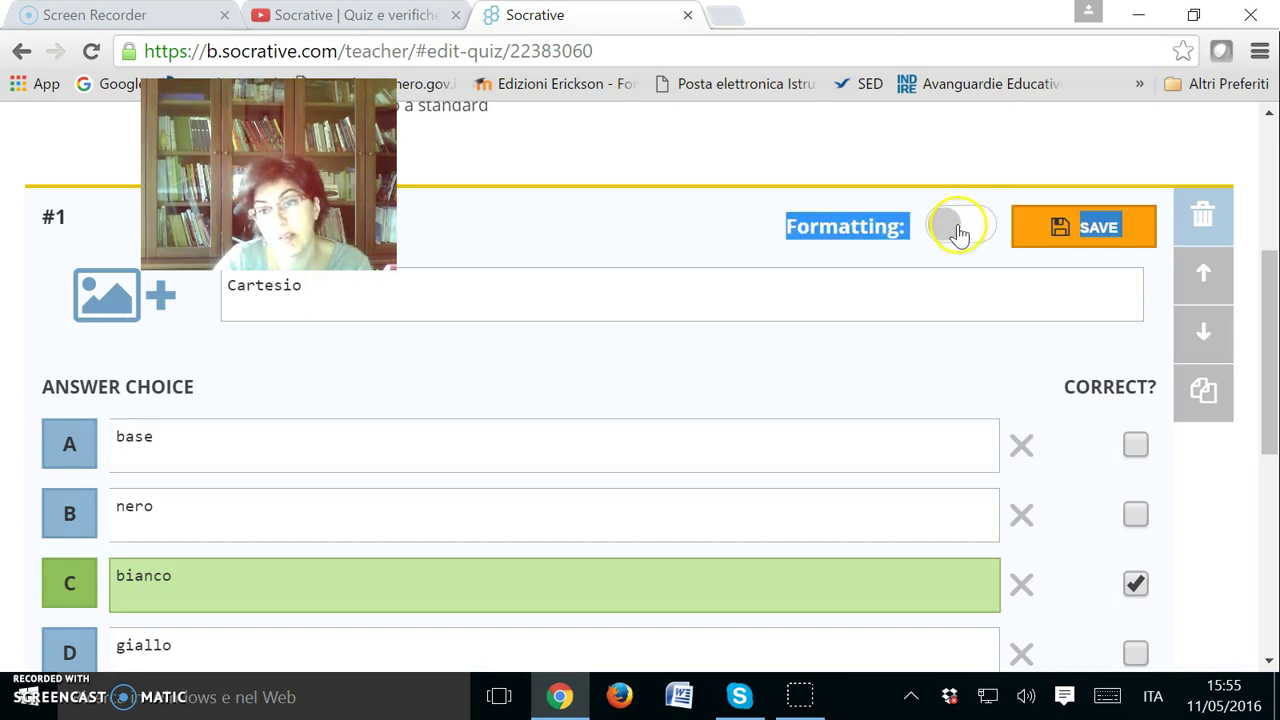
click(978, 228)
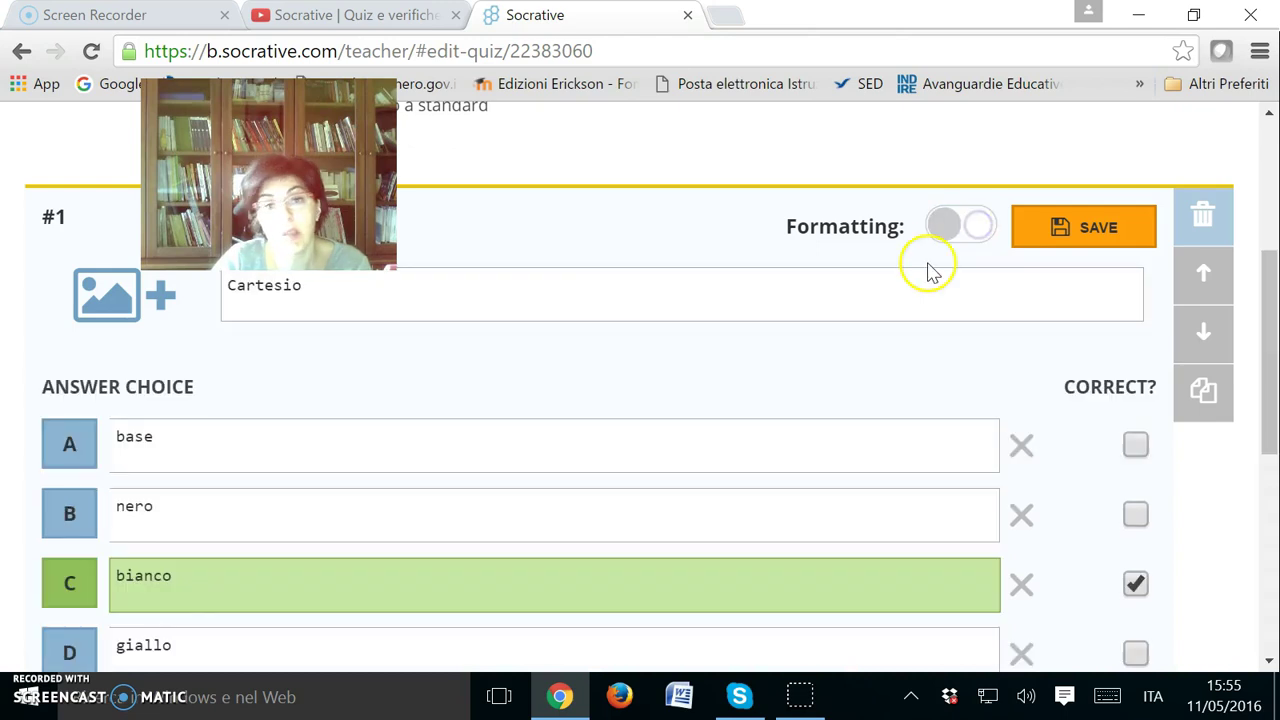
triple_click(937, 229)
mouse_move(958, 240)
mouse_down()
mouse_move(954, 226)
mouse_move(1074, 217)
mouse_move(949, 229)
mouse_move(975, 228)
mouse_up()
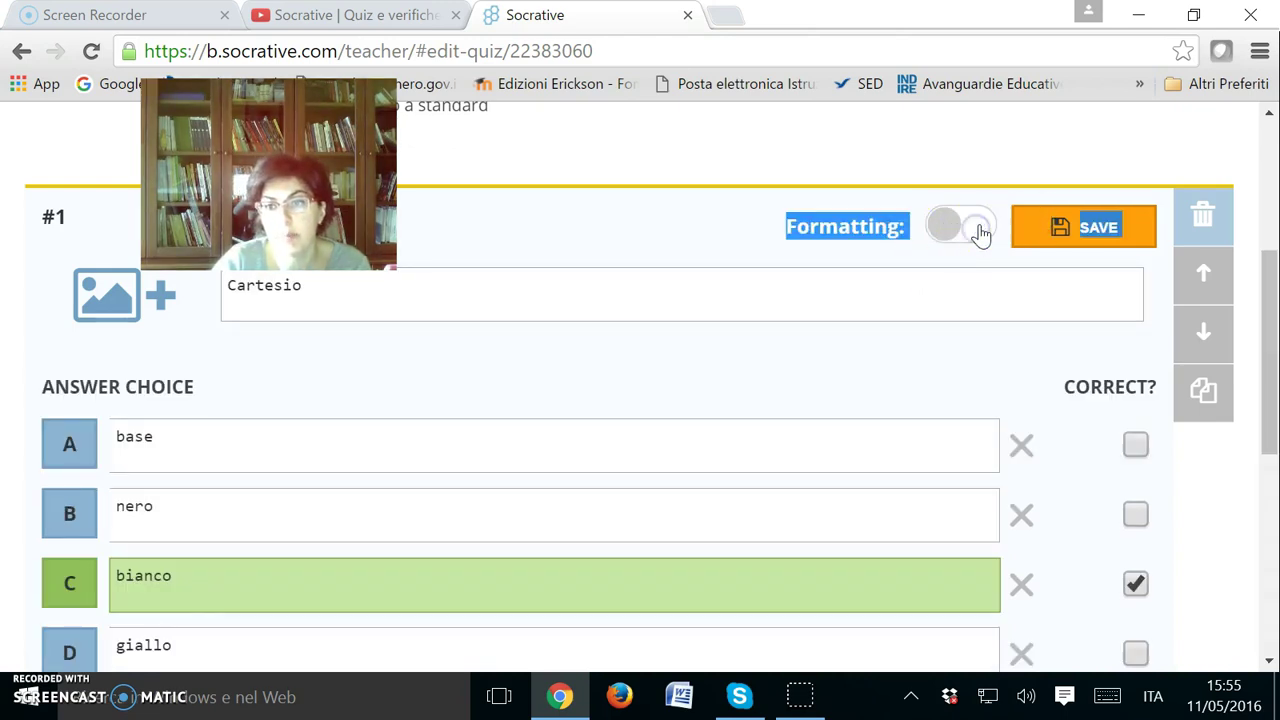
click(980, 228)
click(981, 228)
click(983, 228)
click(985, 229)
click(986, 228)
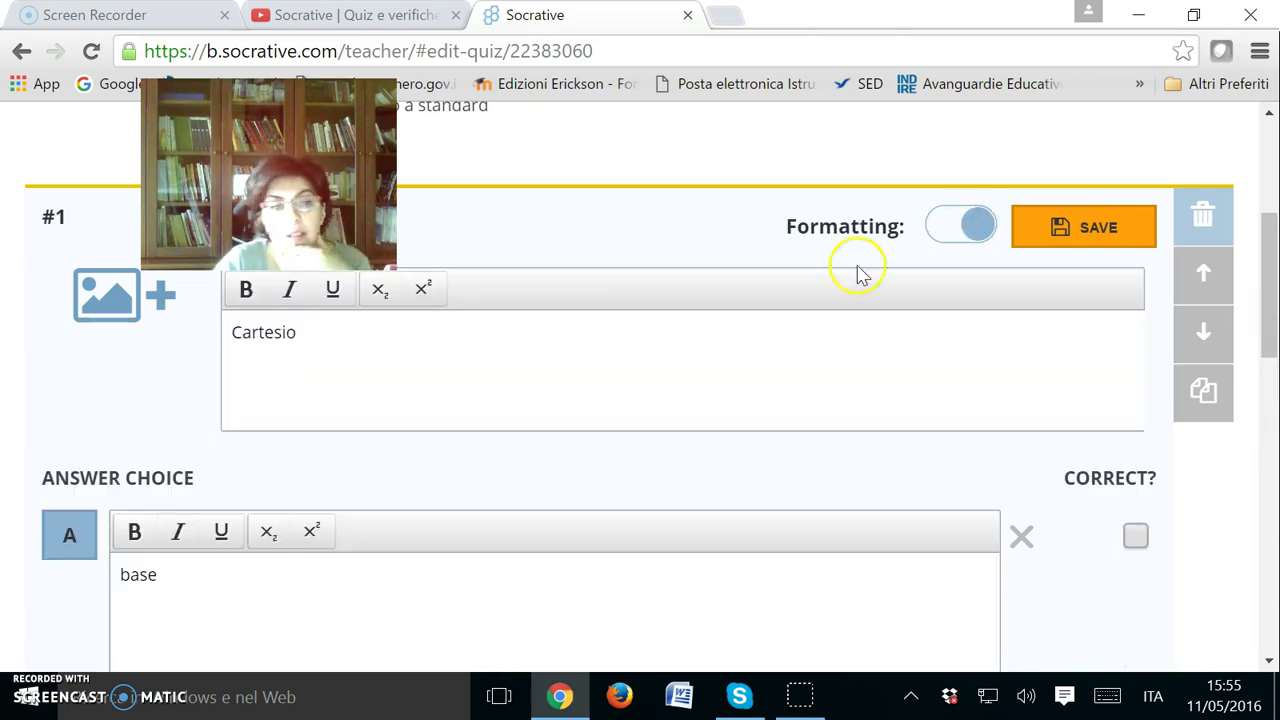
Format the question text "Cartesio" in question 1 as bold, italic and subscript.
drag(300, 334, 228, 333)
click(250, 294)
click(287, 293)
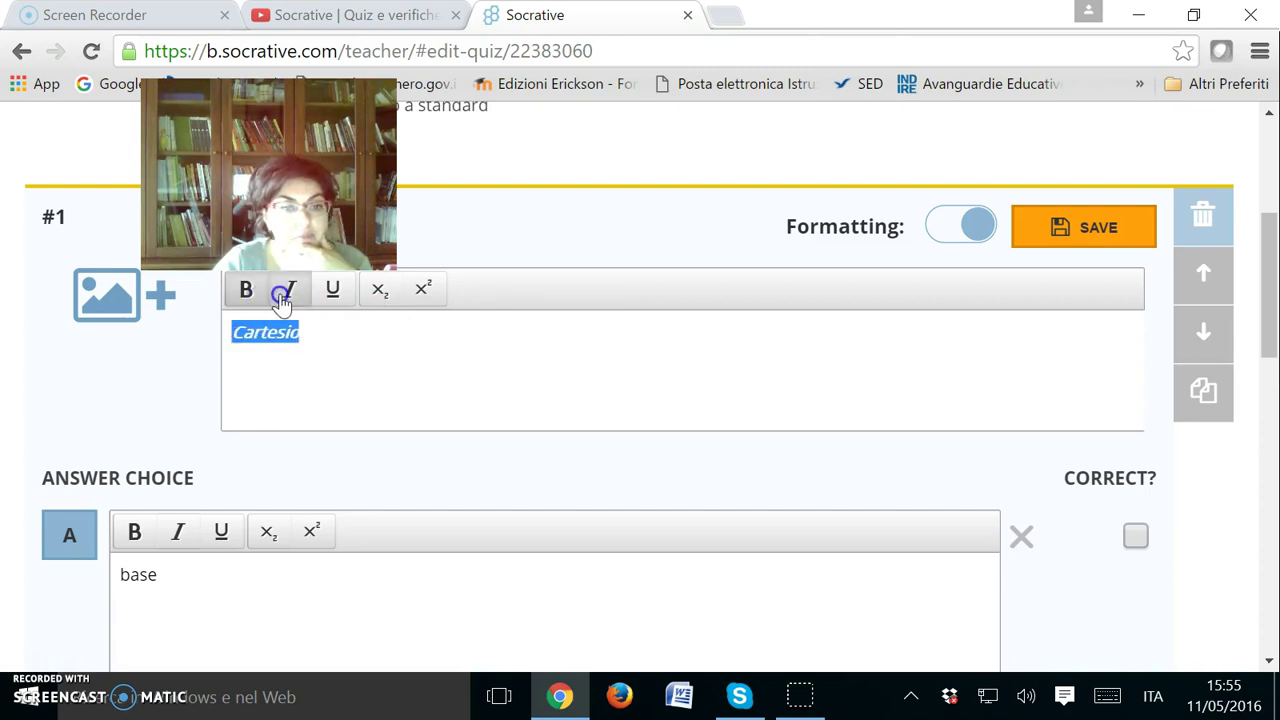
click(378, 295)
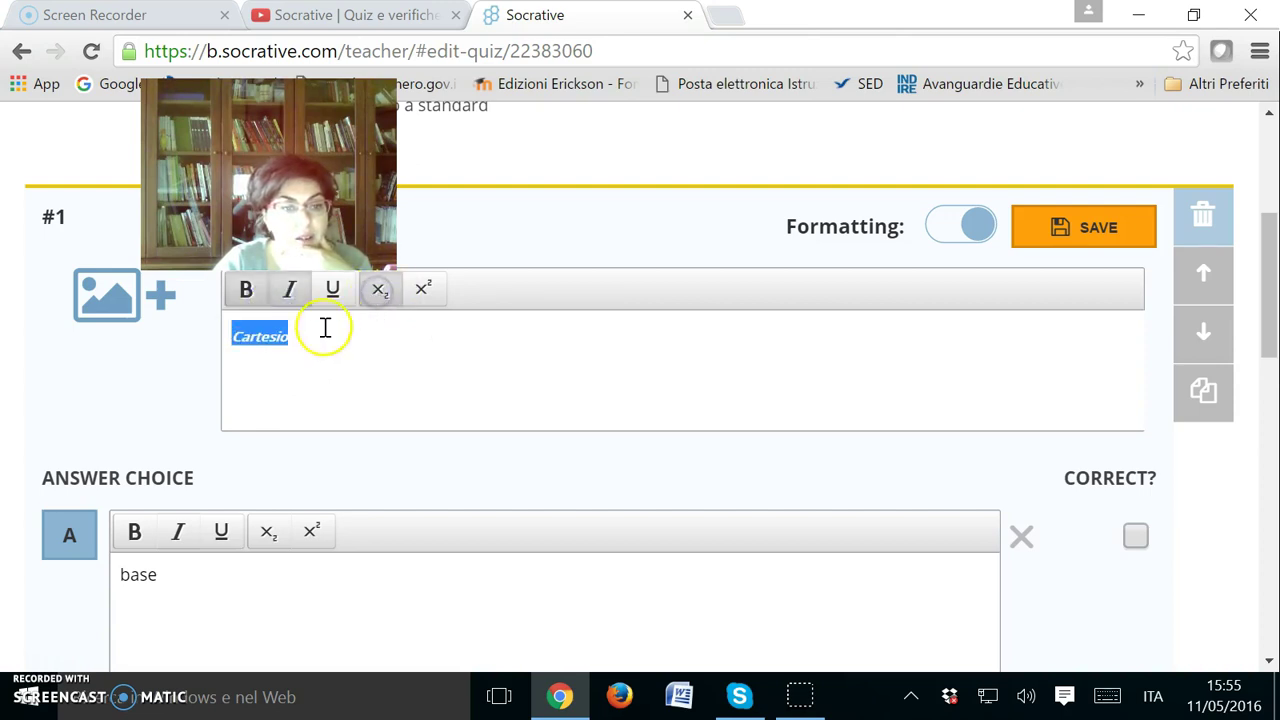
Make answer B, nero, bold and save question 1.
scroll(323, 374, down, 4)
double_click(143, 382)
click(137, 346)
scroll(709, 374, up, 4)
scroll(760, 355, down, 4)
scroll(1023, 400, up, 5)
click(1073, 355)
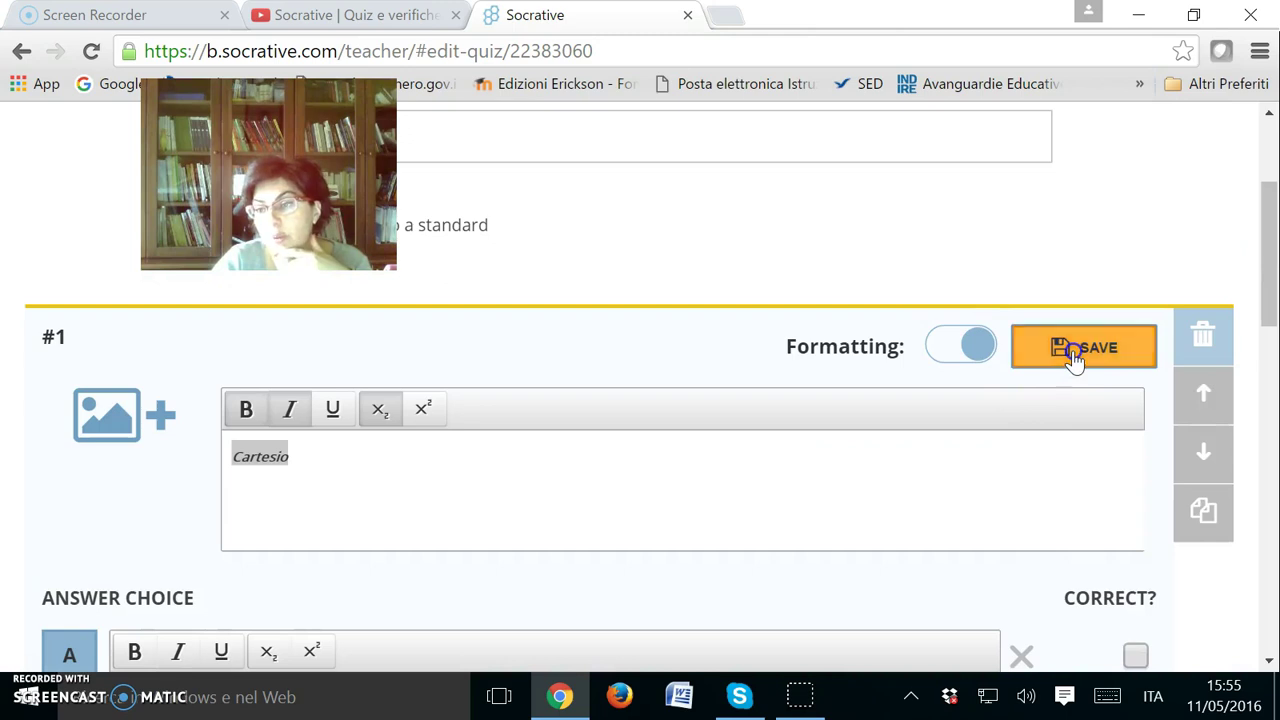
Check the saved formatting of question 1 and try to move the question down in the quiz order.
scroll(1060, 400, down, 2)
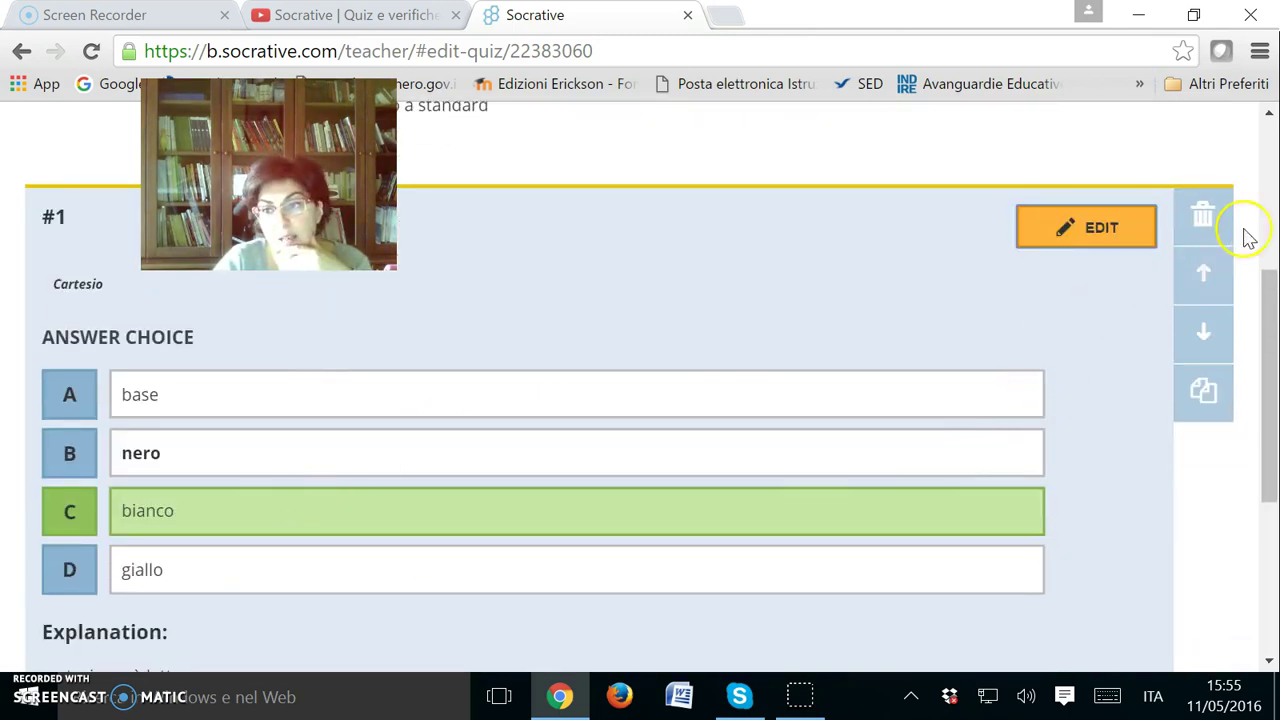
scroll(740, 460, down, 4)
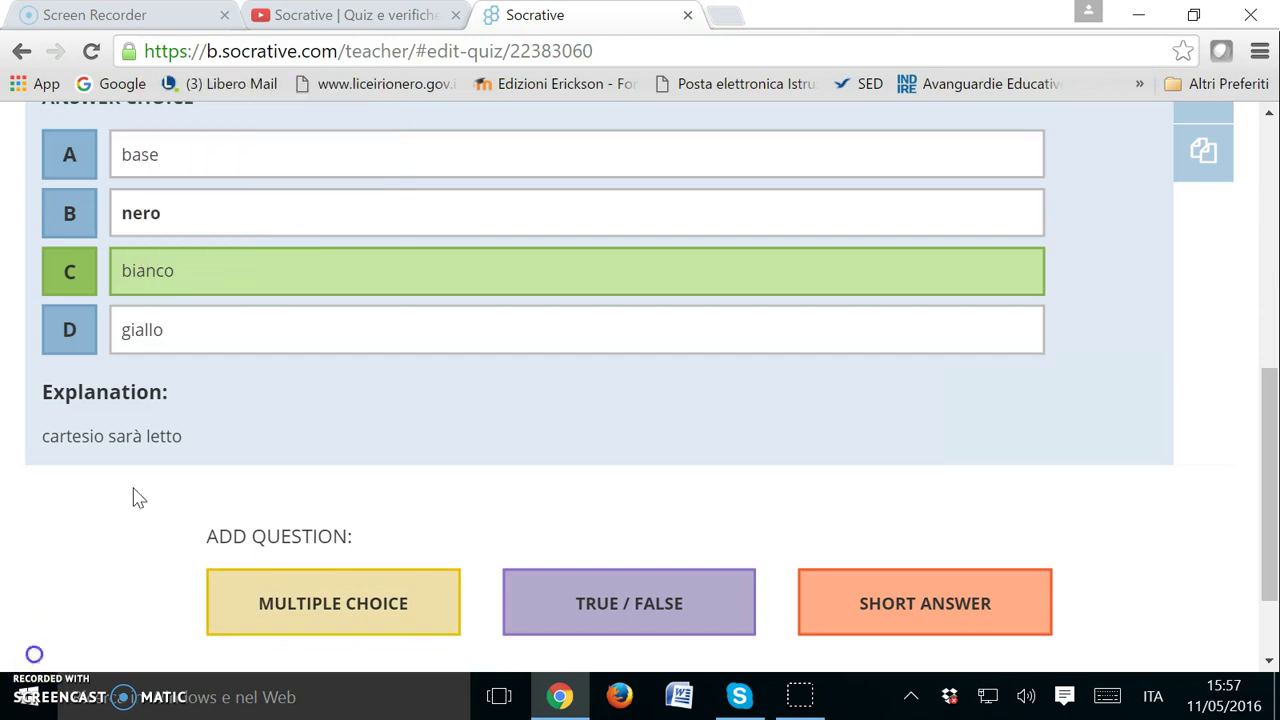
scroll(171, 480, up, 5)
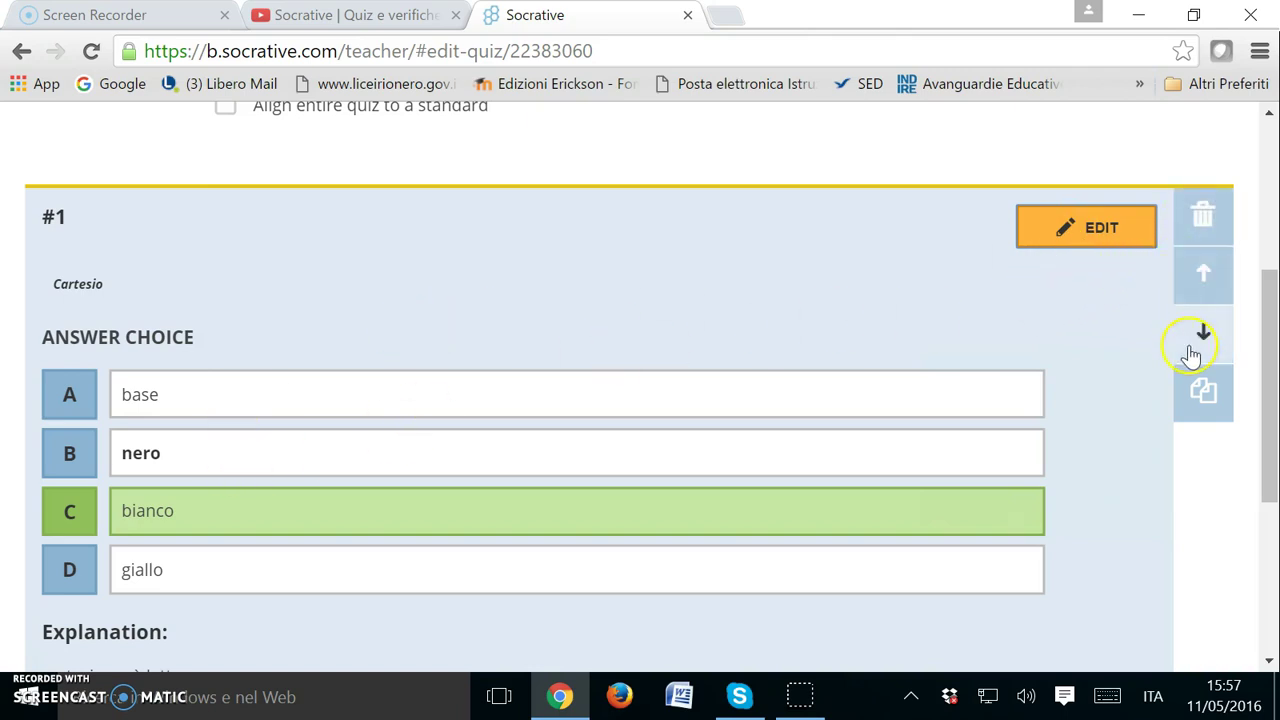
click(1205, 320)
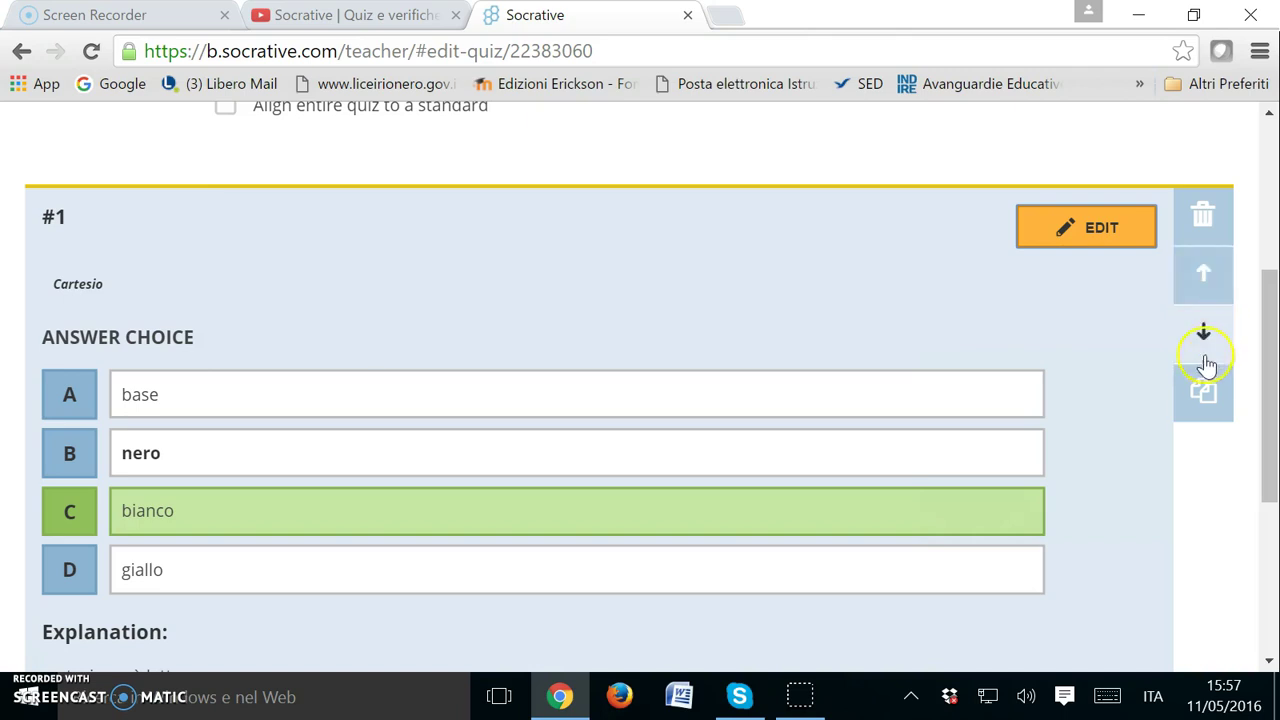
Add a true/false question to the quiz and enter "cartesiio" as its question text.
scroll(808, 586, down, 4)
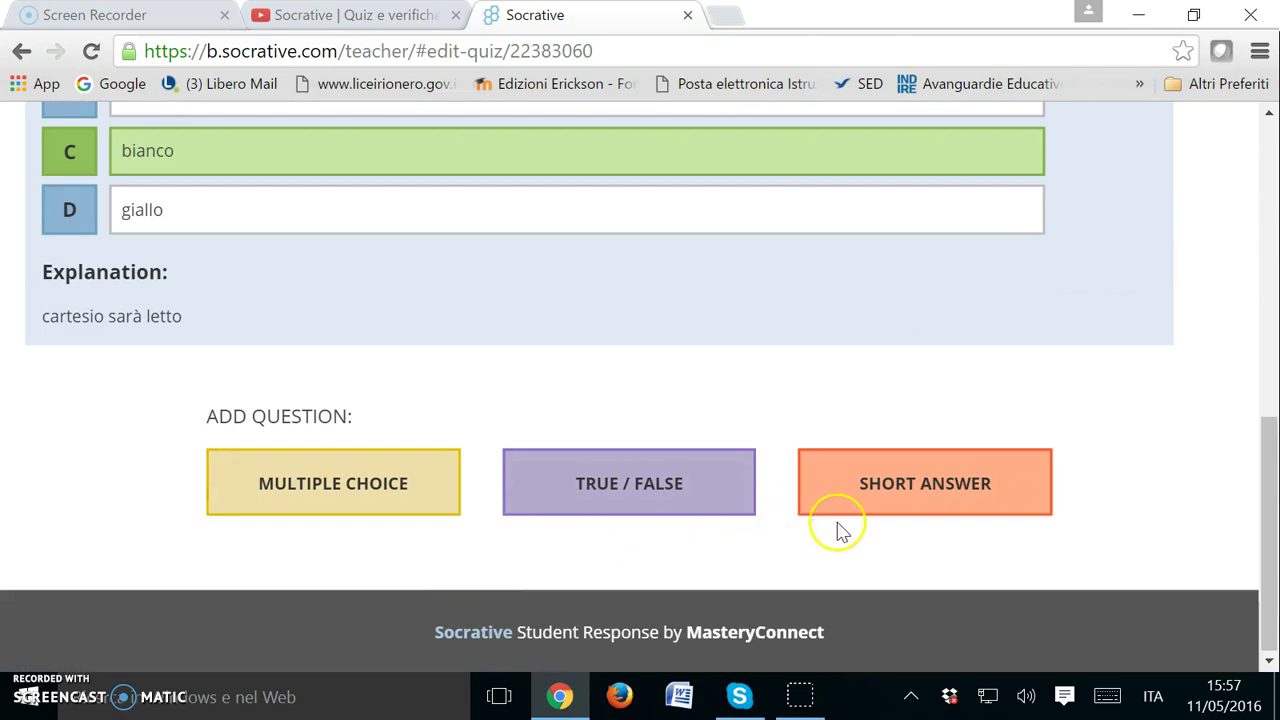
click(626, 500)
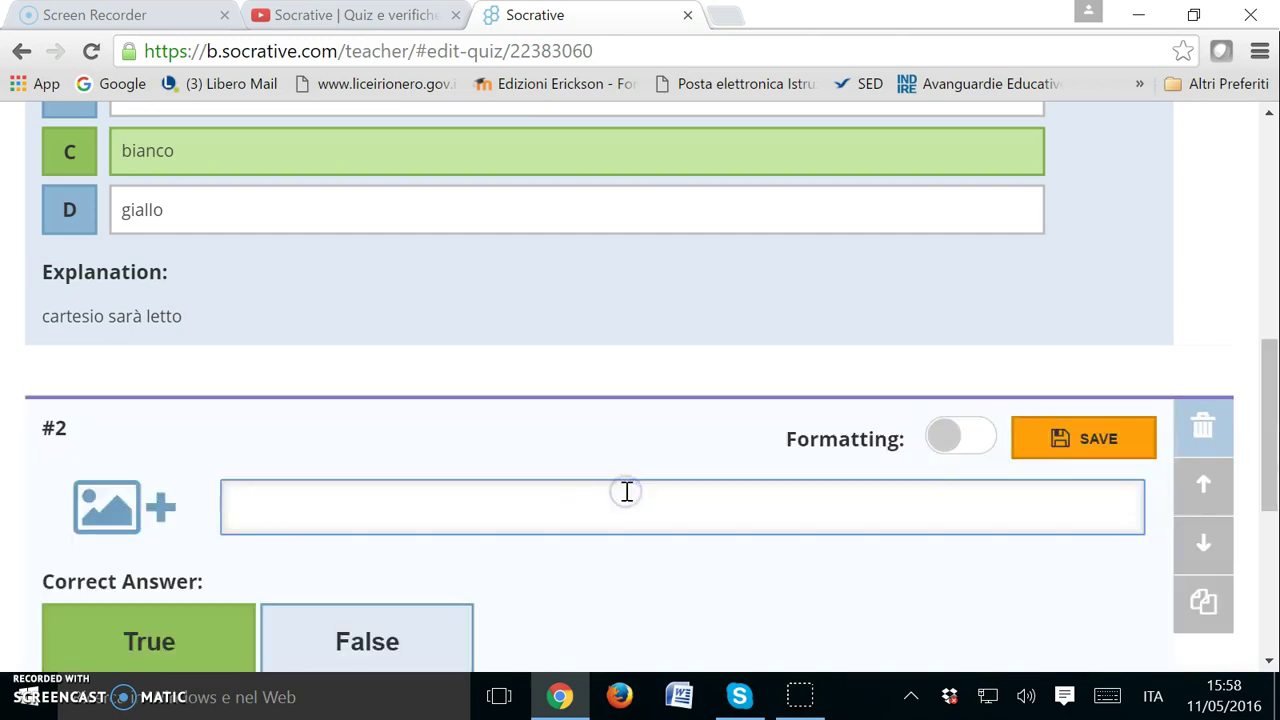
scroll(563, 380, down, 3)
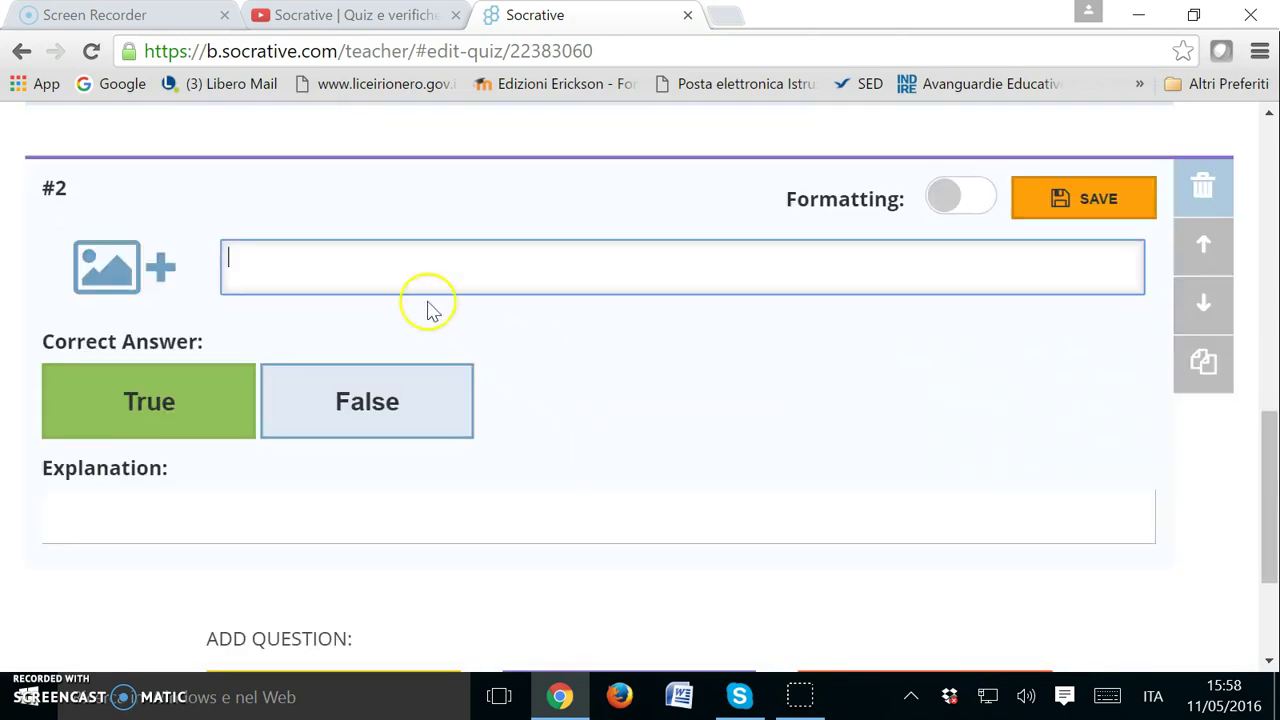
click(112, 273)
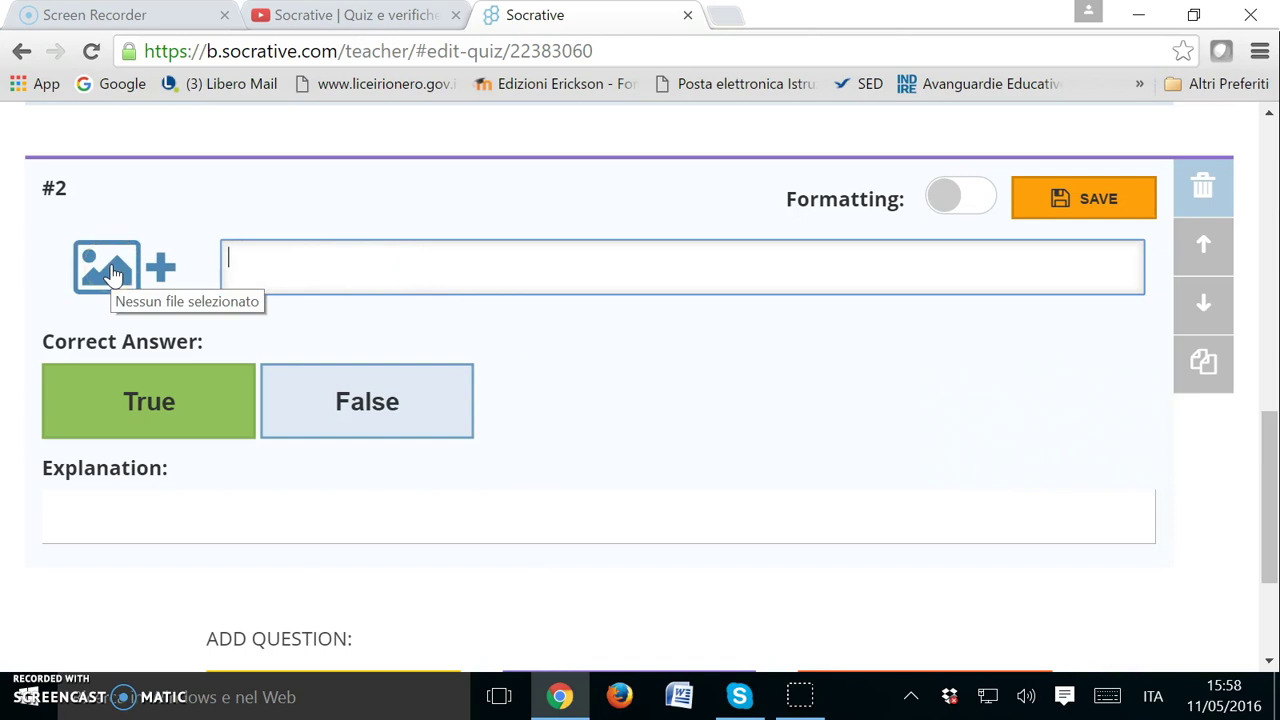
click(298, 264)
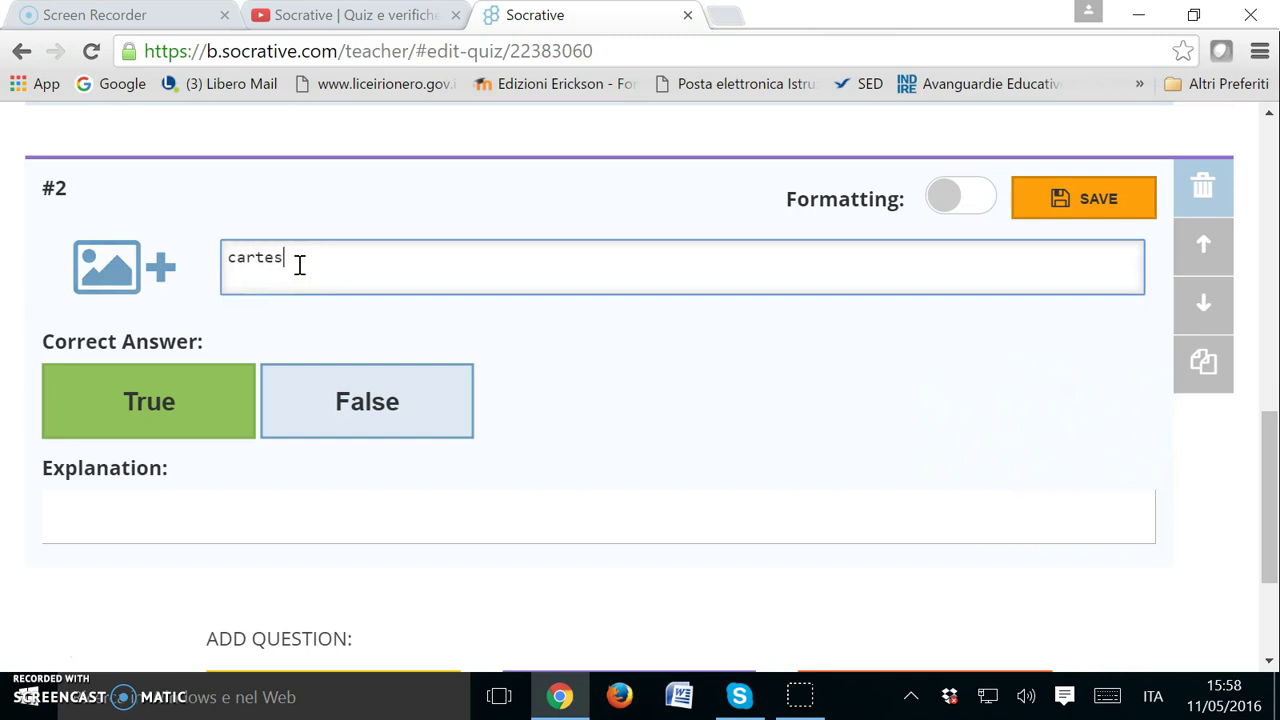
Set True as the correct answer of question 2 and enter the explanation "vero".
click(194, 406)
click(223, 406)
click(153, 510)
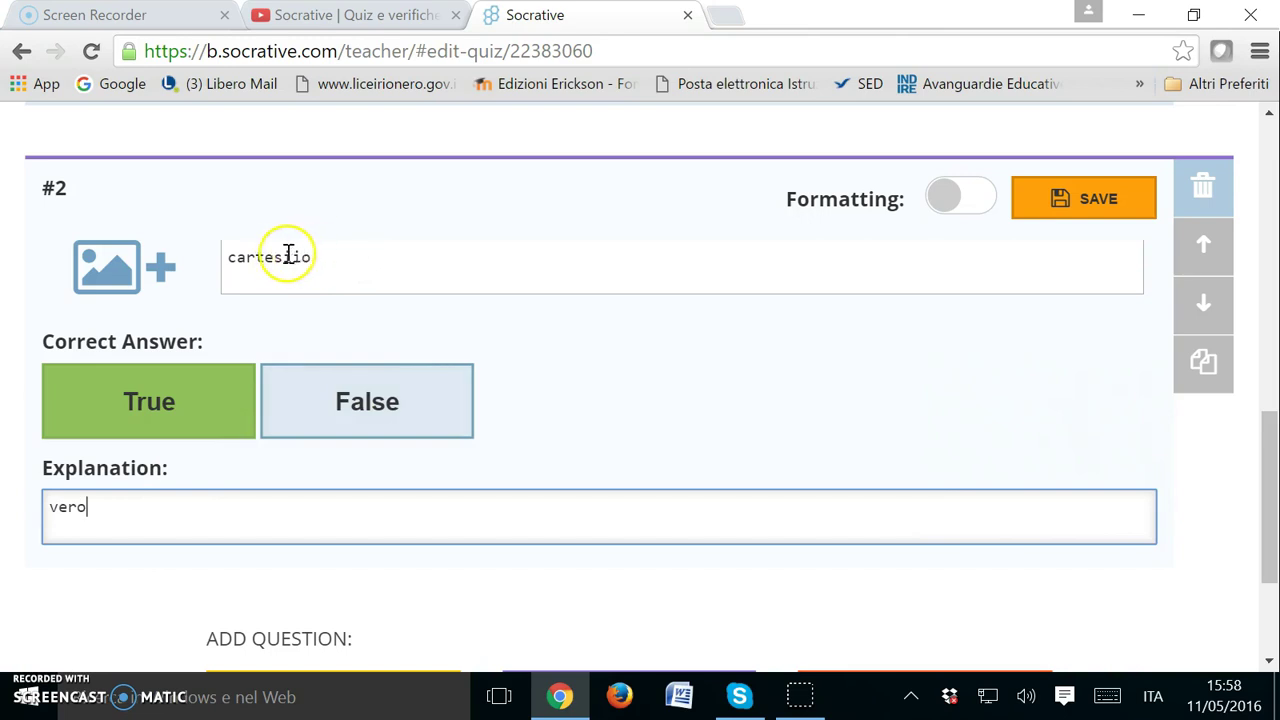
click(172, 400)
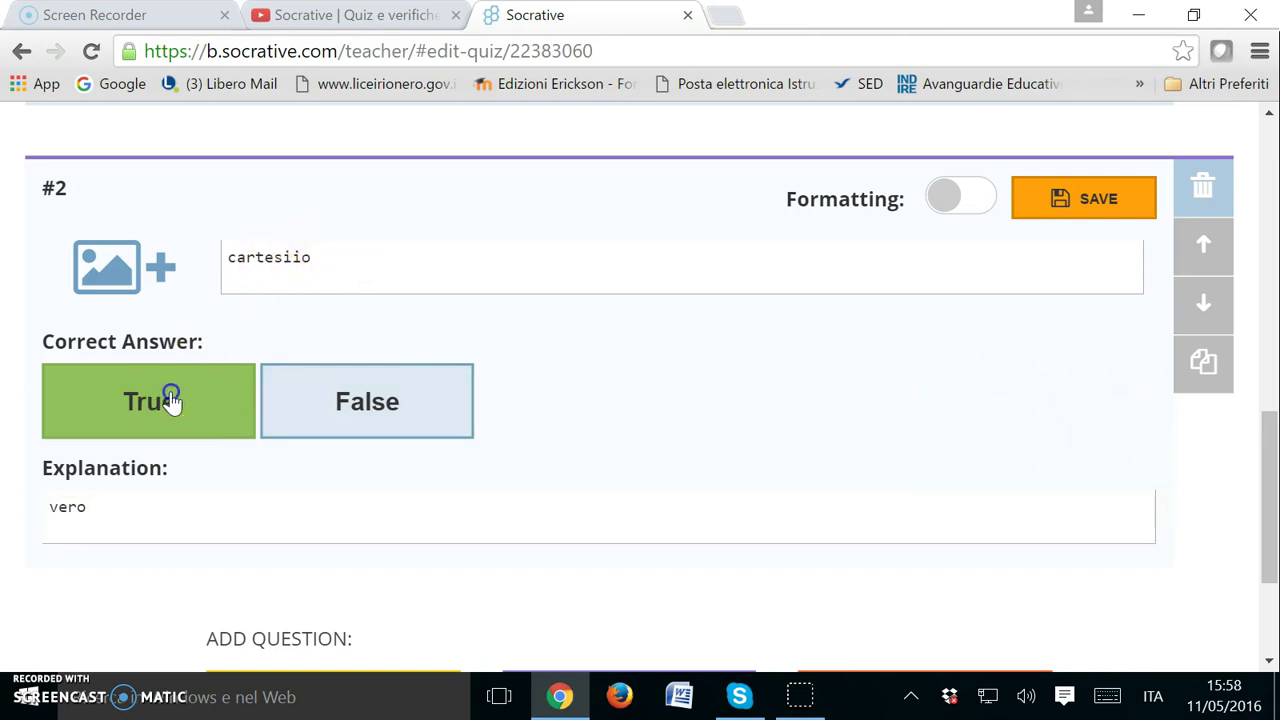
Turn on text formatting for question 2 and save the question.
scroll(330, 455, down, 1)
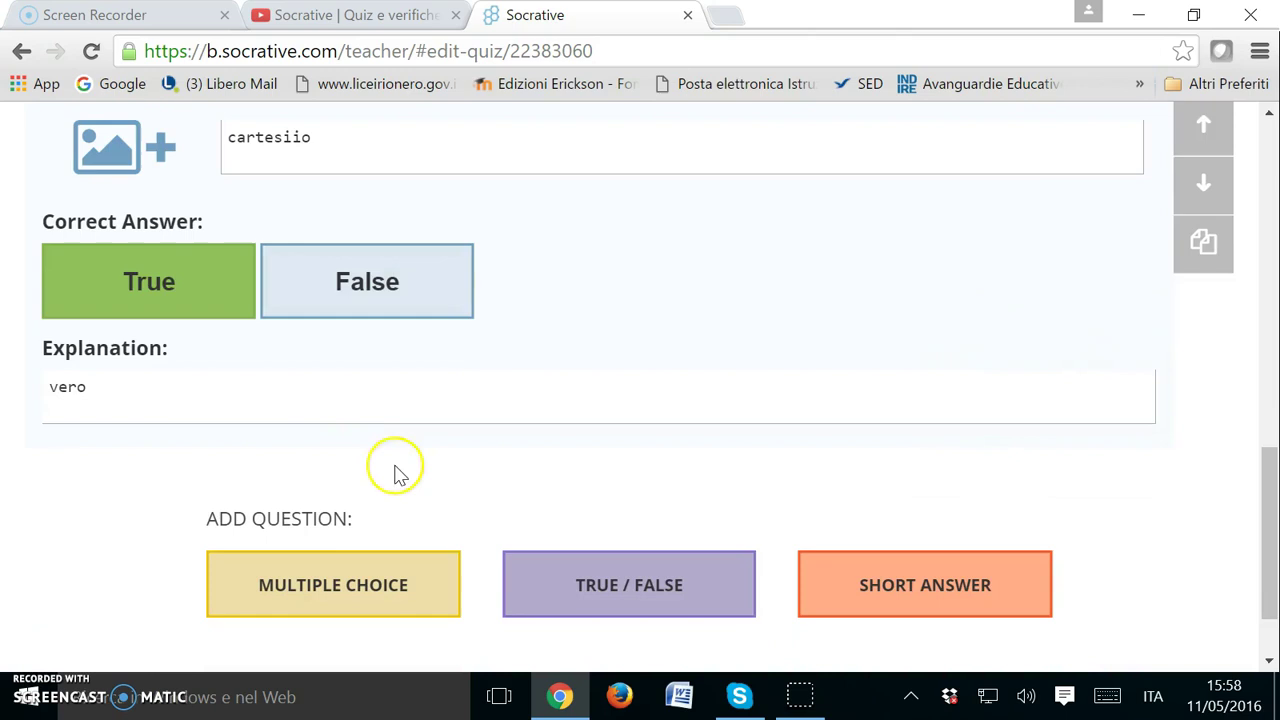
scroll(725, 395, up, 1)
scroll(800, 375, up, 1)
scroll(880, 360, down, 1)
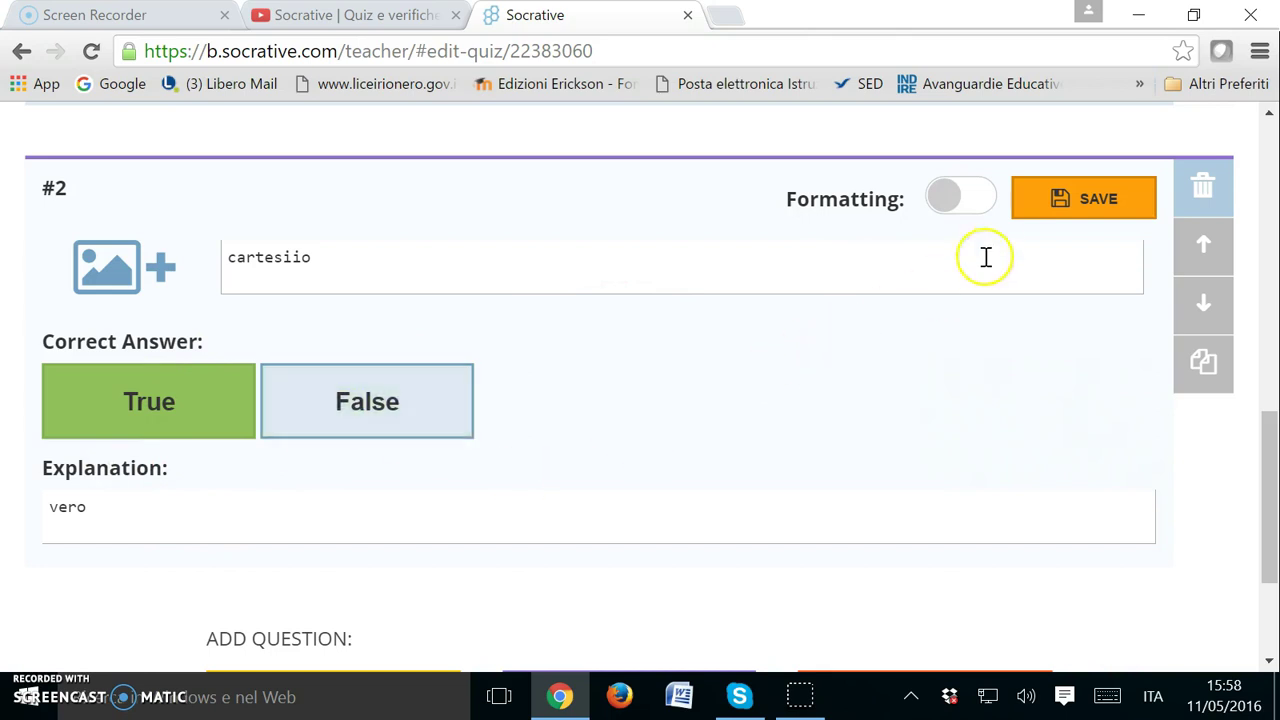
click(985, 210)
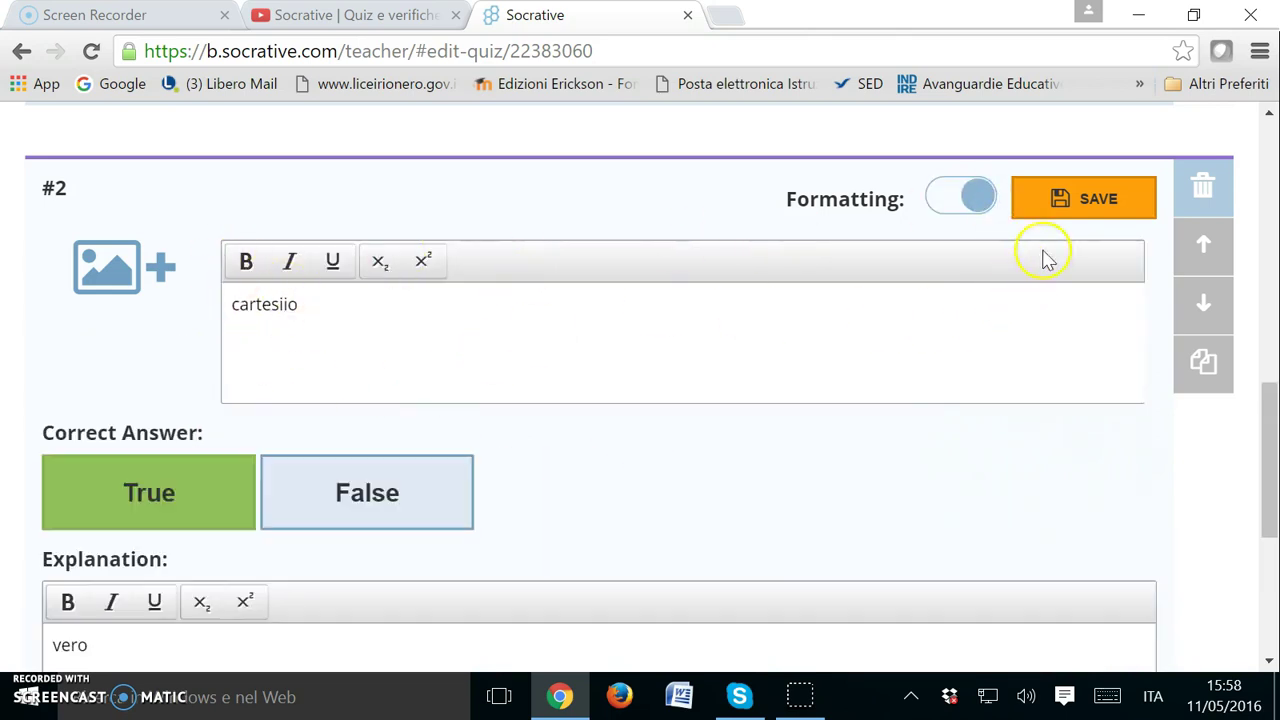
click(1088, 198)
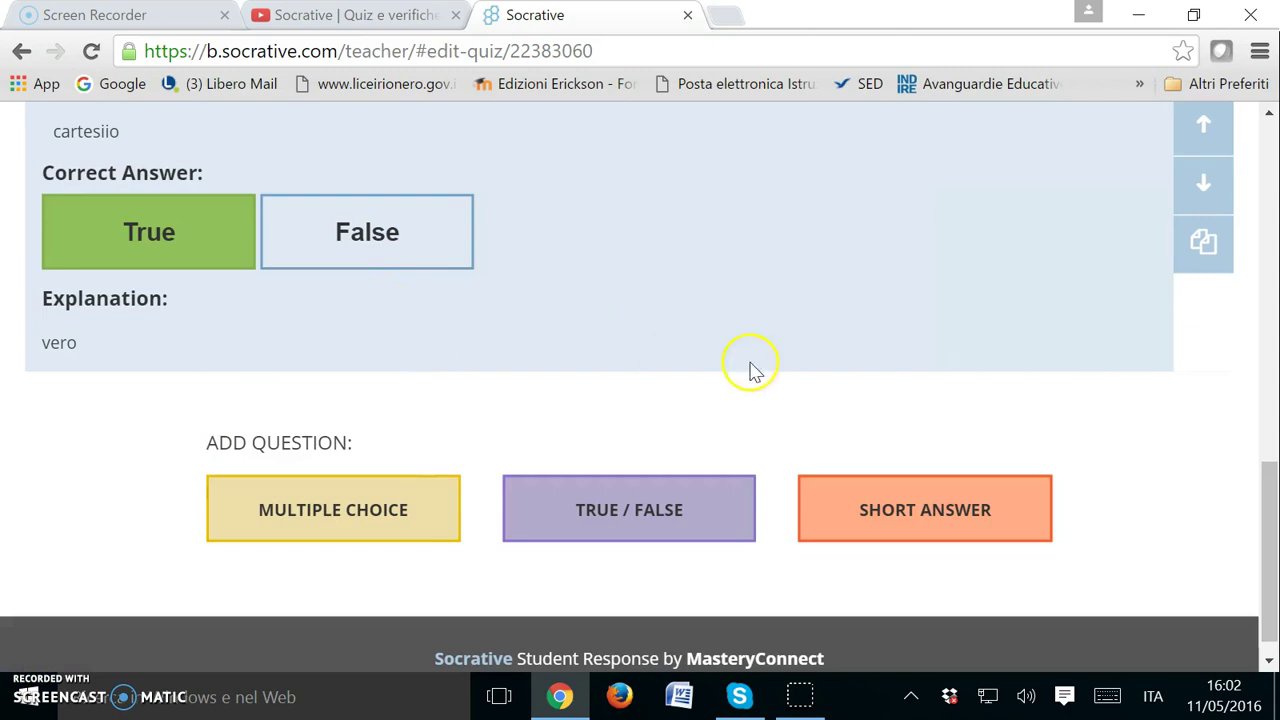
Add a short-answer question to the quiz and enter "cartesio" as its question text.
click(914, 522)
scroll(514, 514, down, 1)
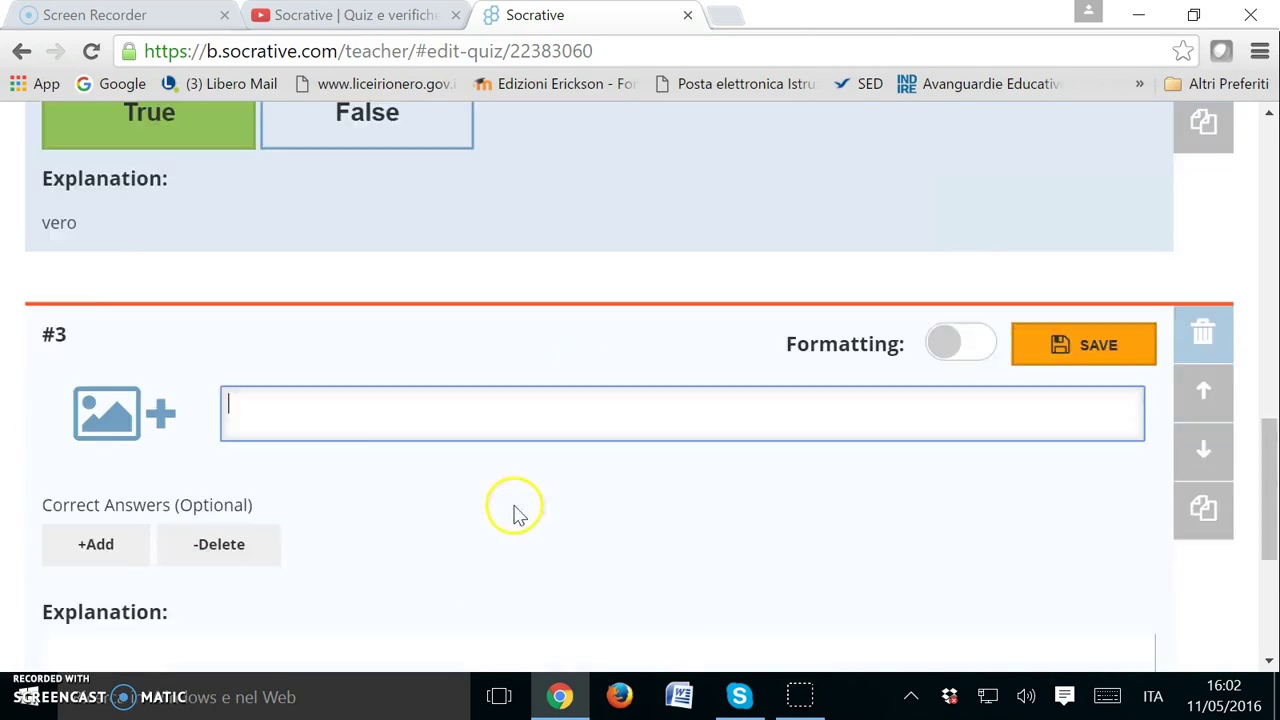
click(269, 416)
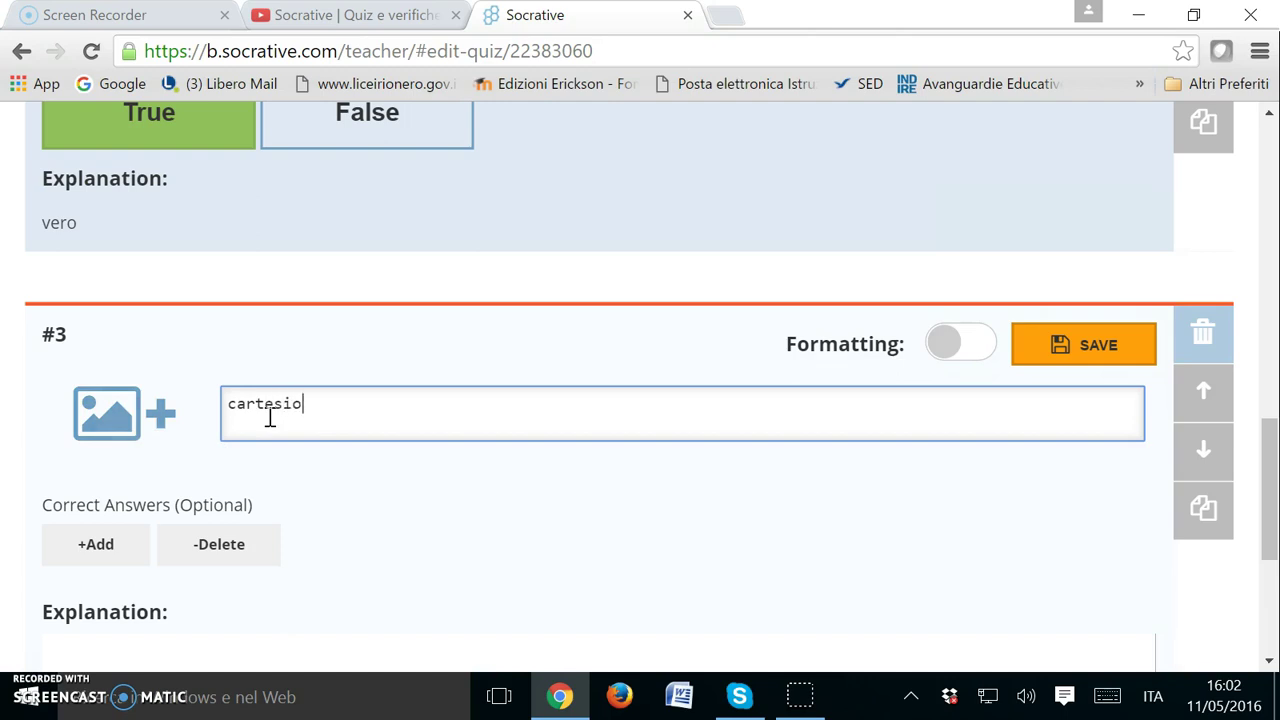
Add "rosso" as a correct answer to question 3, leave the explanation empty and save the question.
scroll(269, 416, down, 1)
click(108, 432)
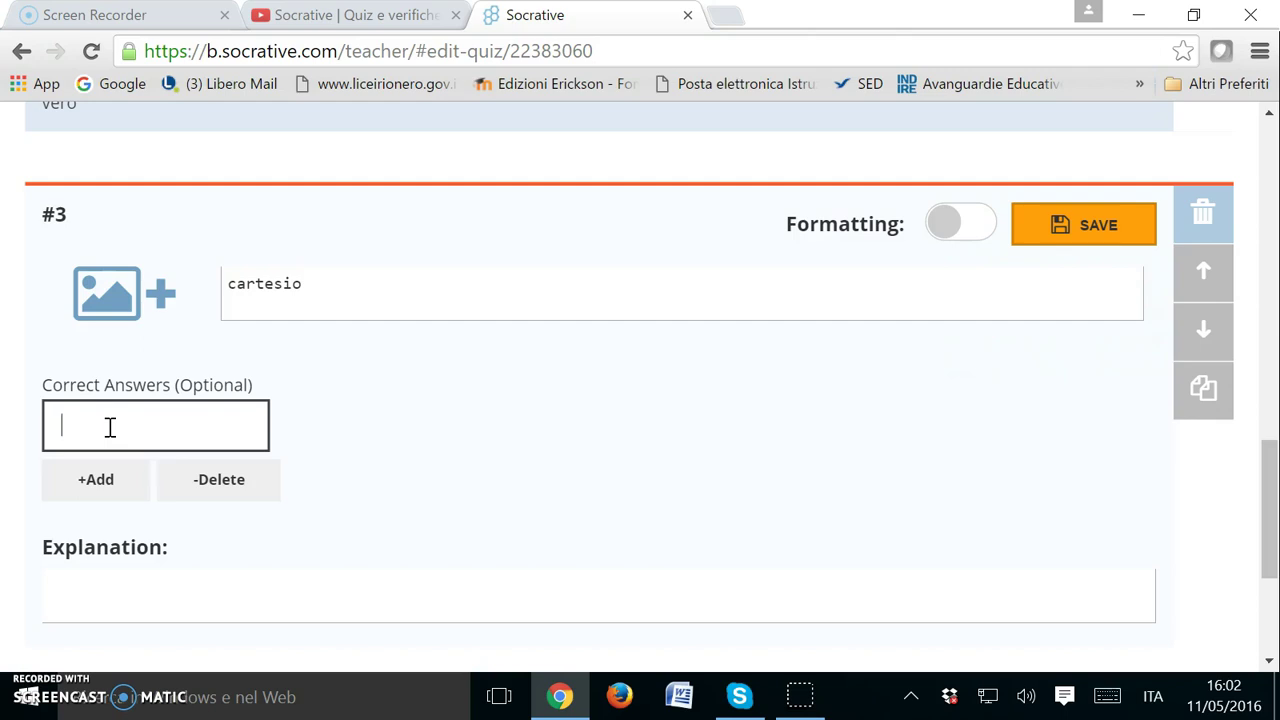
click(107, 447)
scroll(106, 460, down, 1)
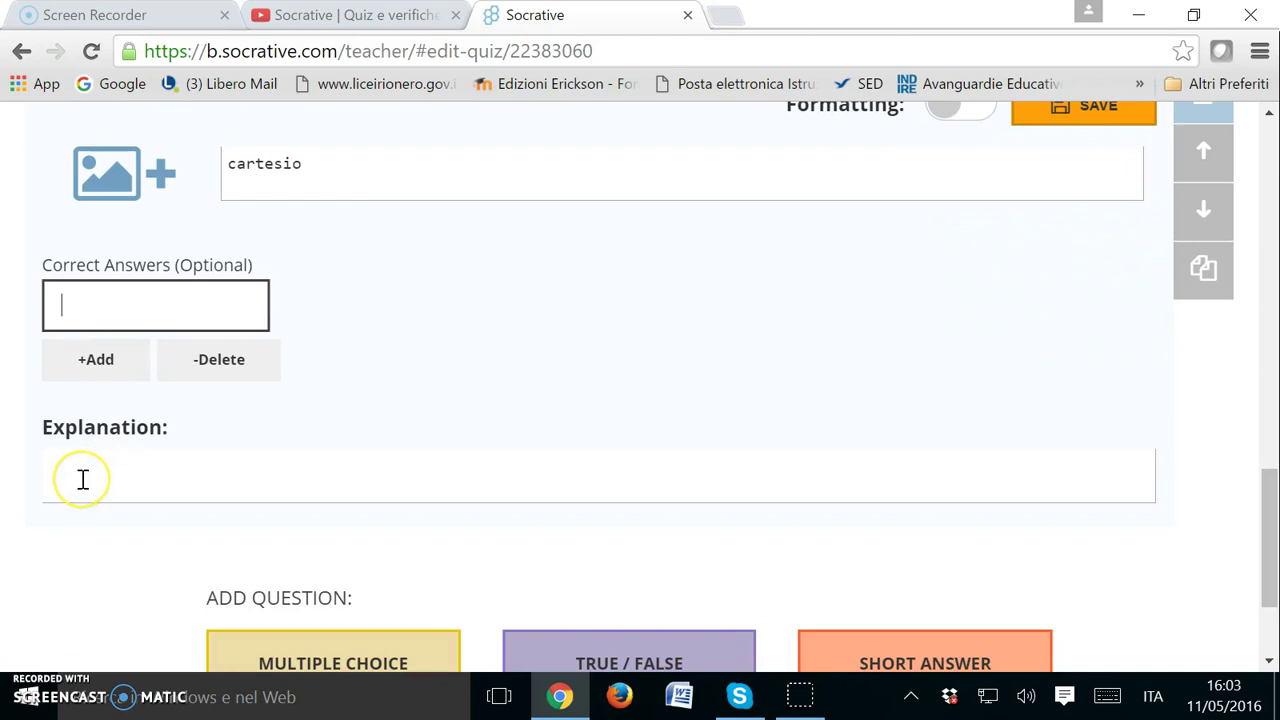
click(115, 312)
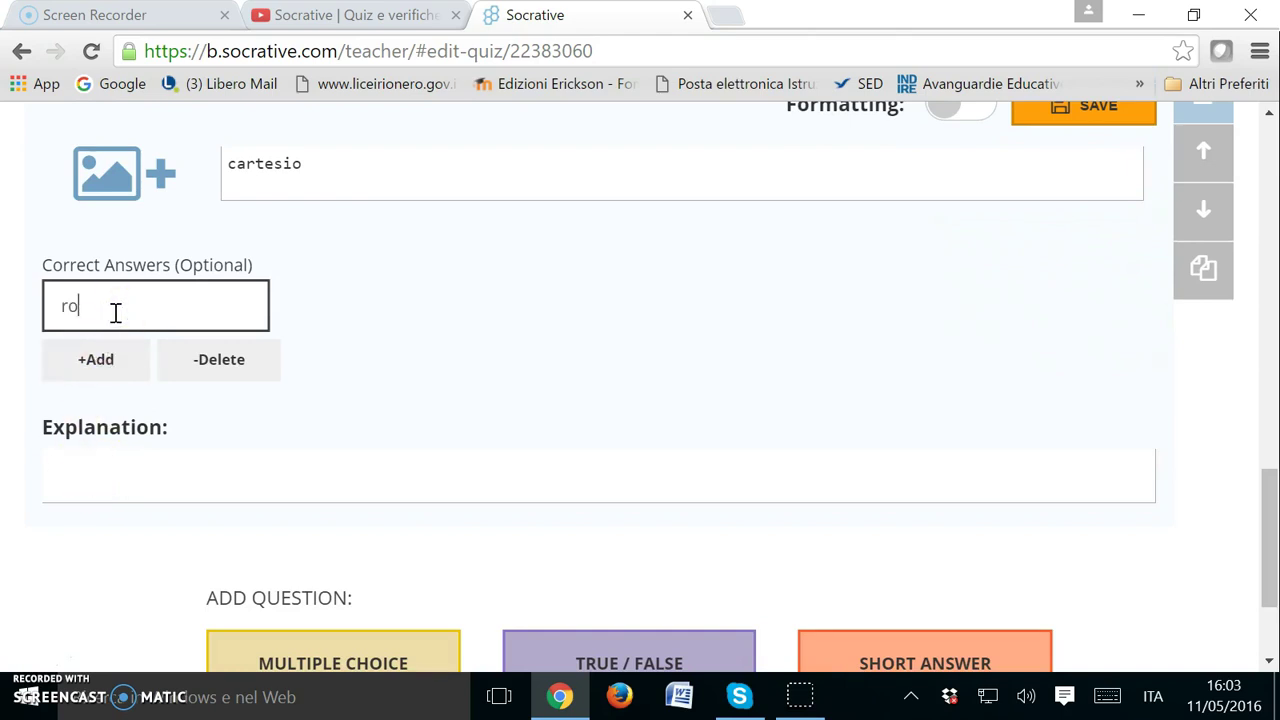
click(67, 476)
scroll(400, 500, down, 1)
scroll(374, 451, up, 3)
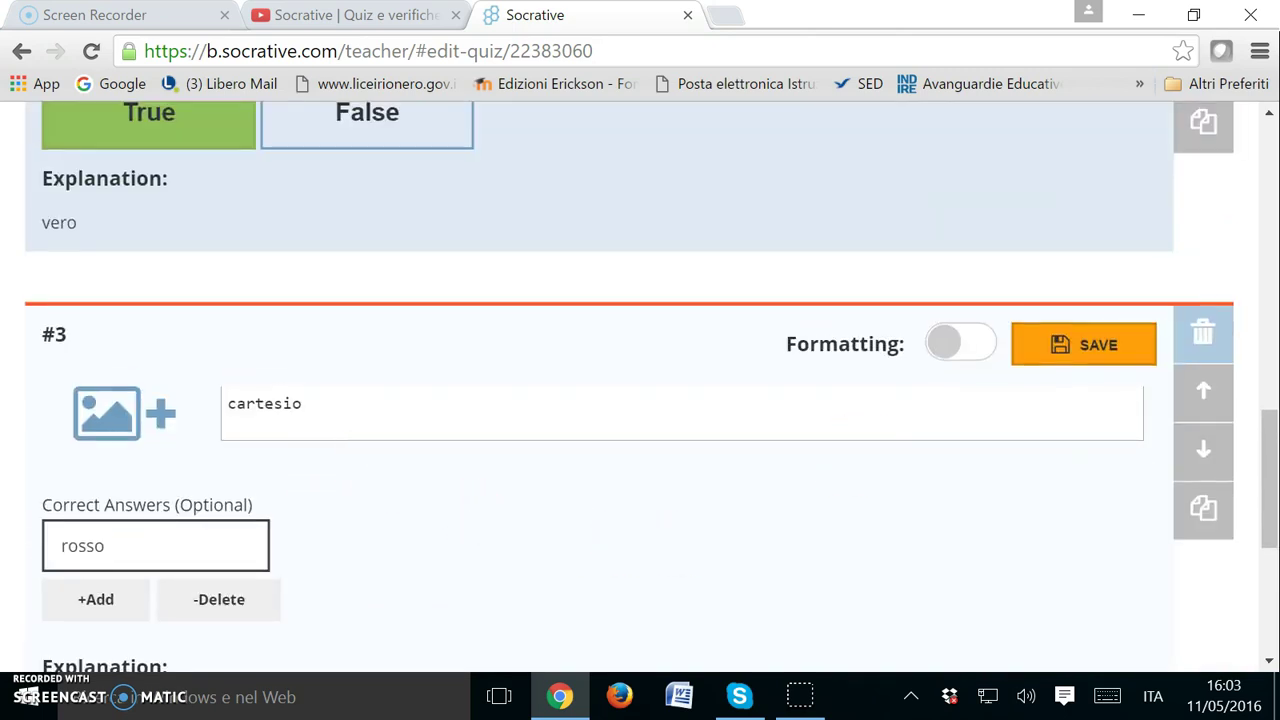
click(1092, 350)
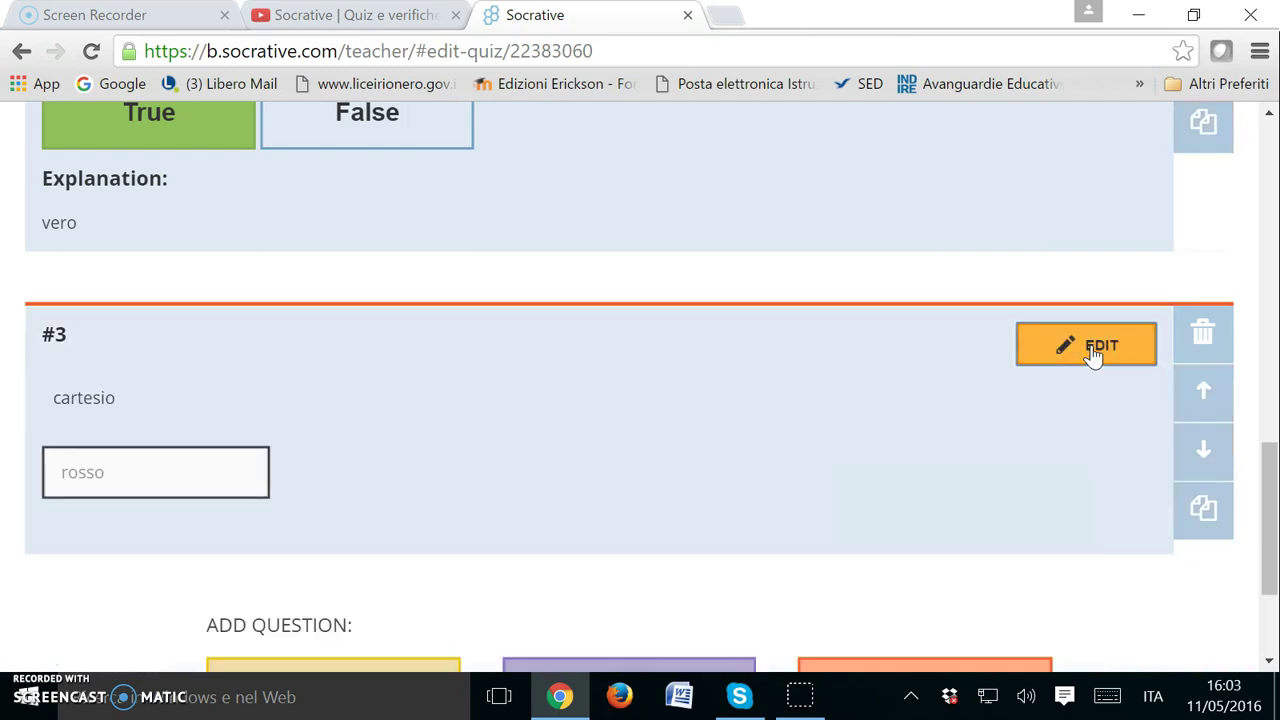
Review the finished cartesio quiz, then save it and exit to the dashboard.
scroll(1080, 391, down, 3)
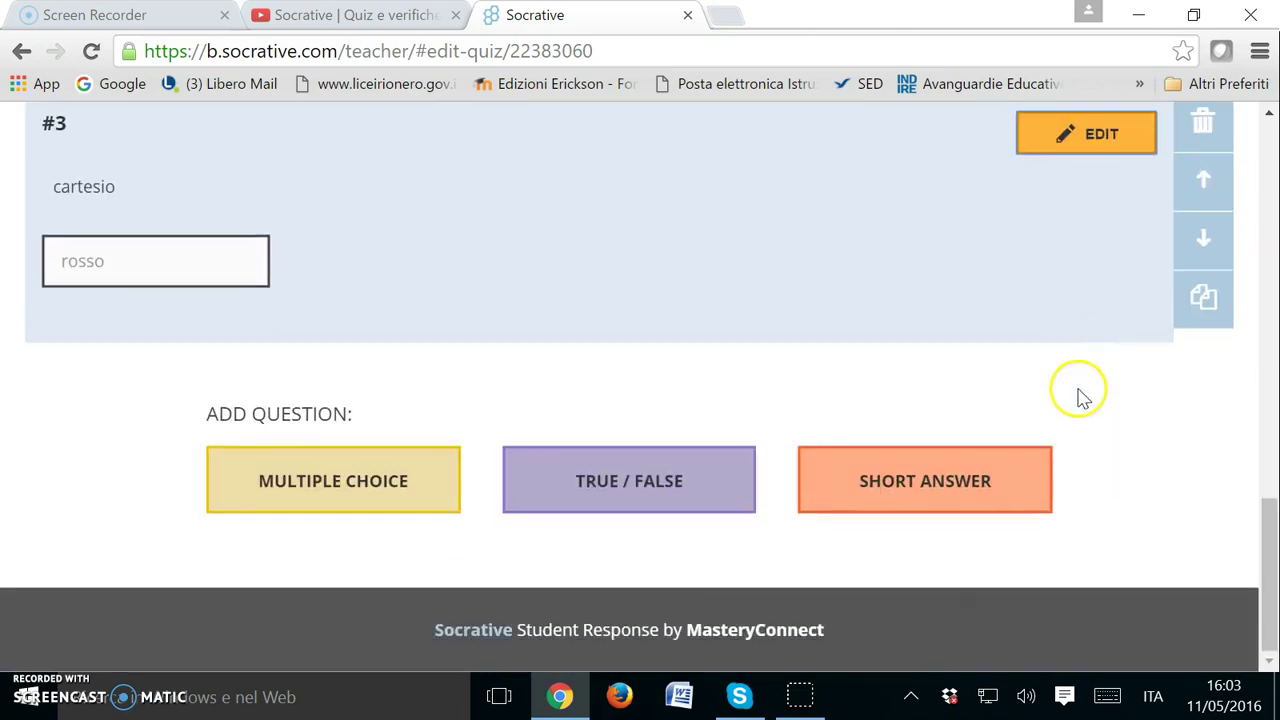
scroll(1094, 363, up, 8)
scroll(1096, 280, up, 5)
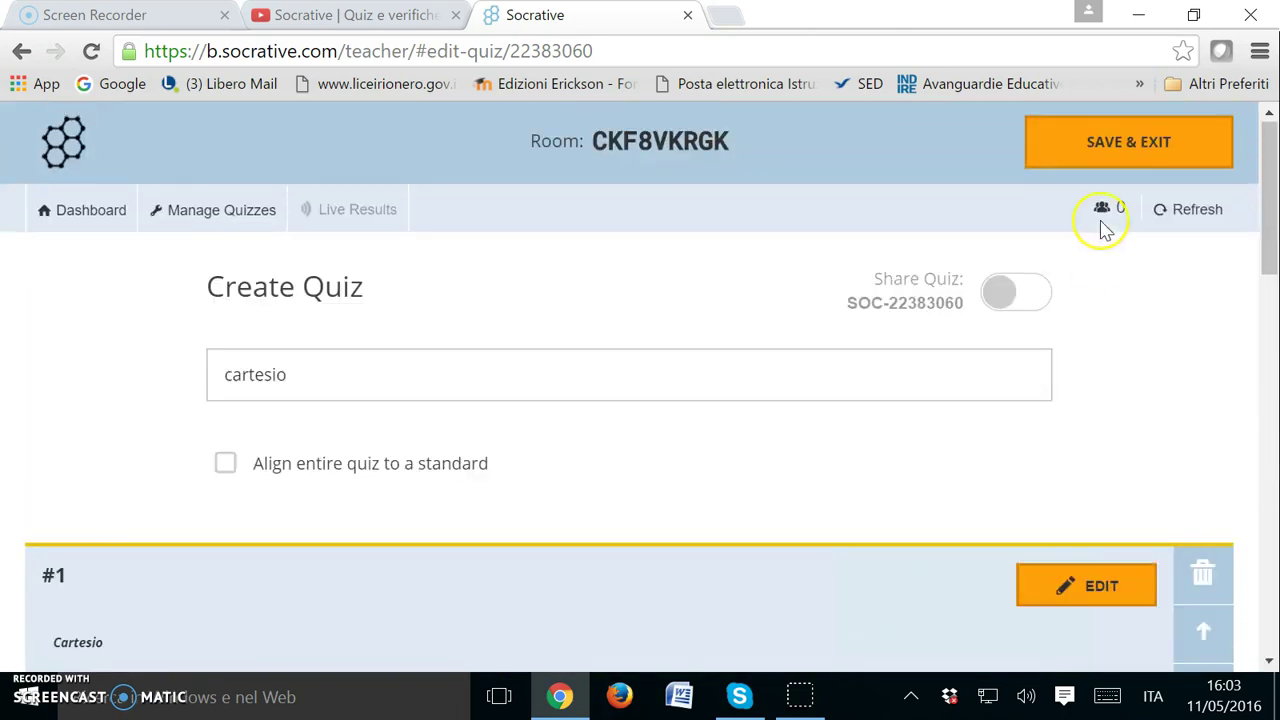
click(1111, 131)
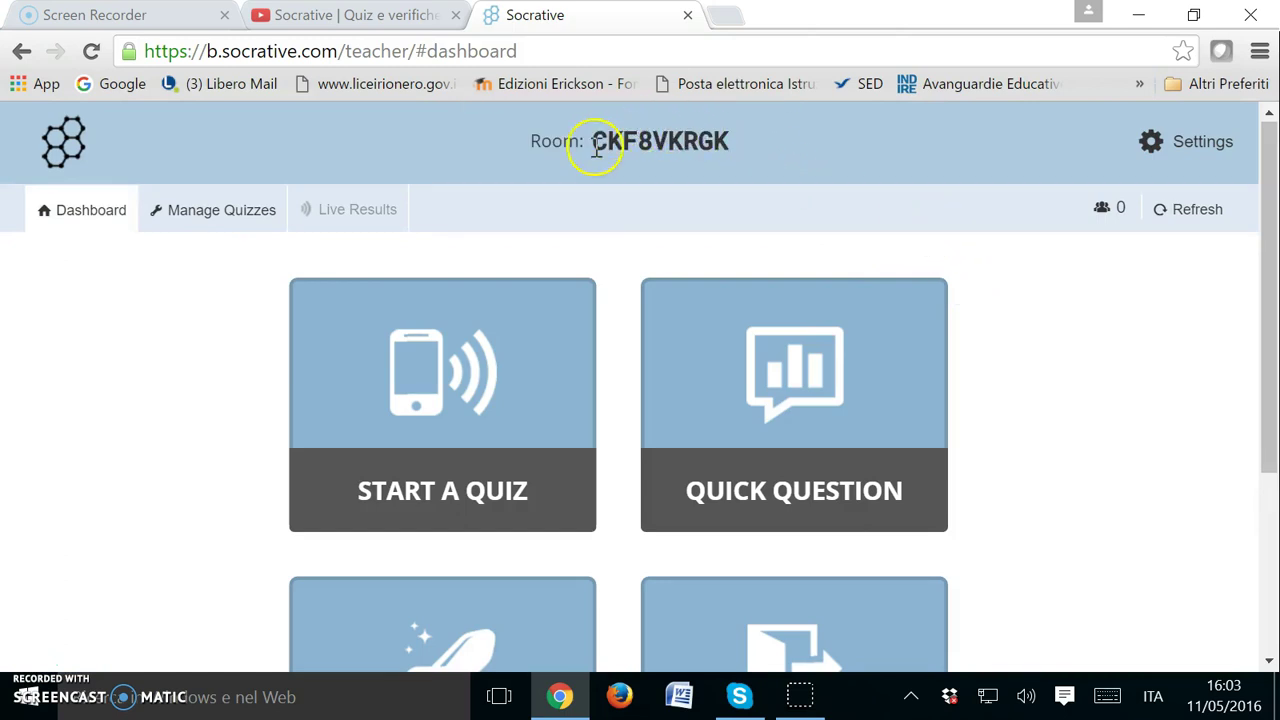
Open the list of quizzes that can be started and check both the recent and all quizzes views.
scroll(766, 241, down, 1)
scroll(766, 241, down, 3)
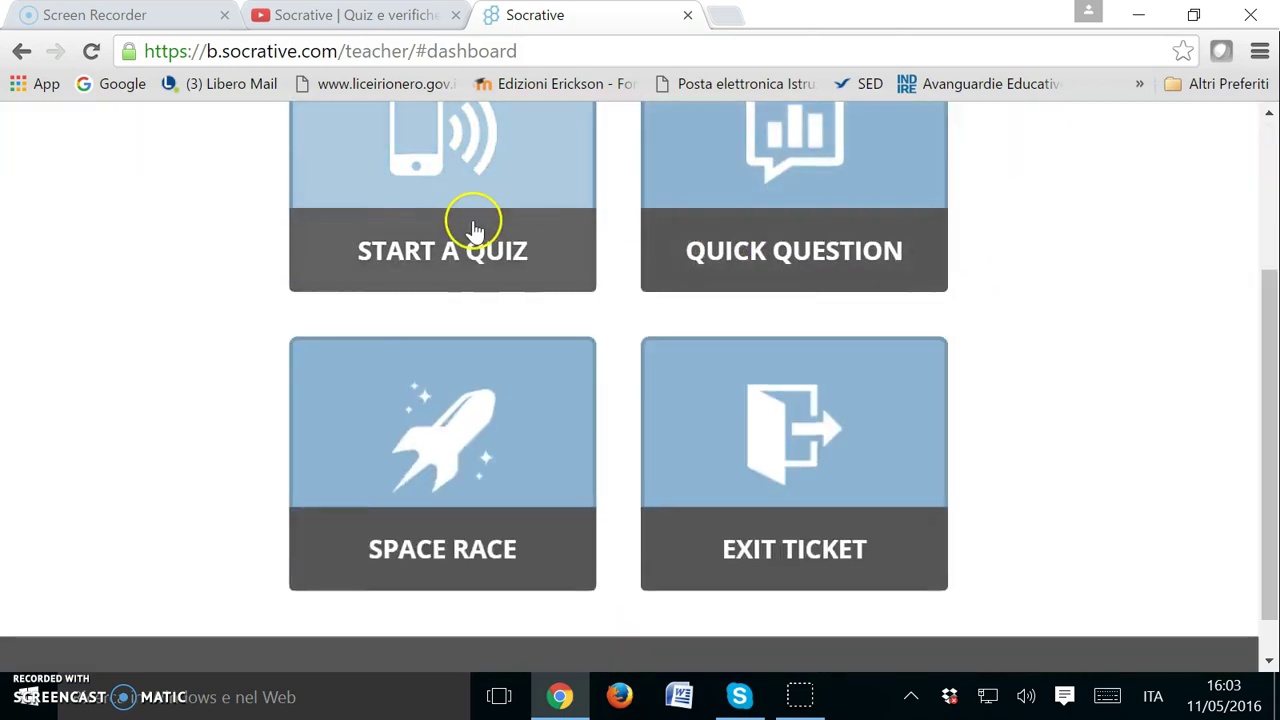
scroll(475, 230, up, 2)
click(470, 366)
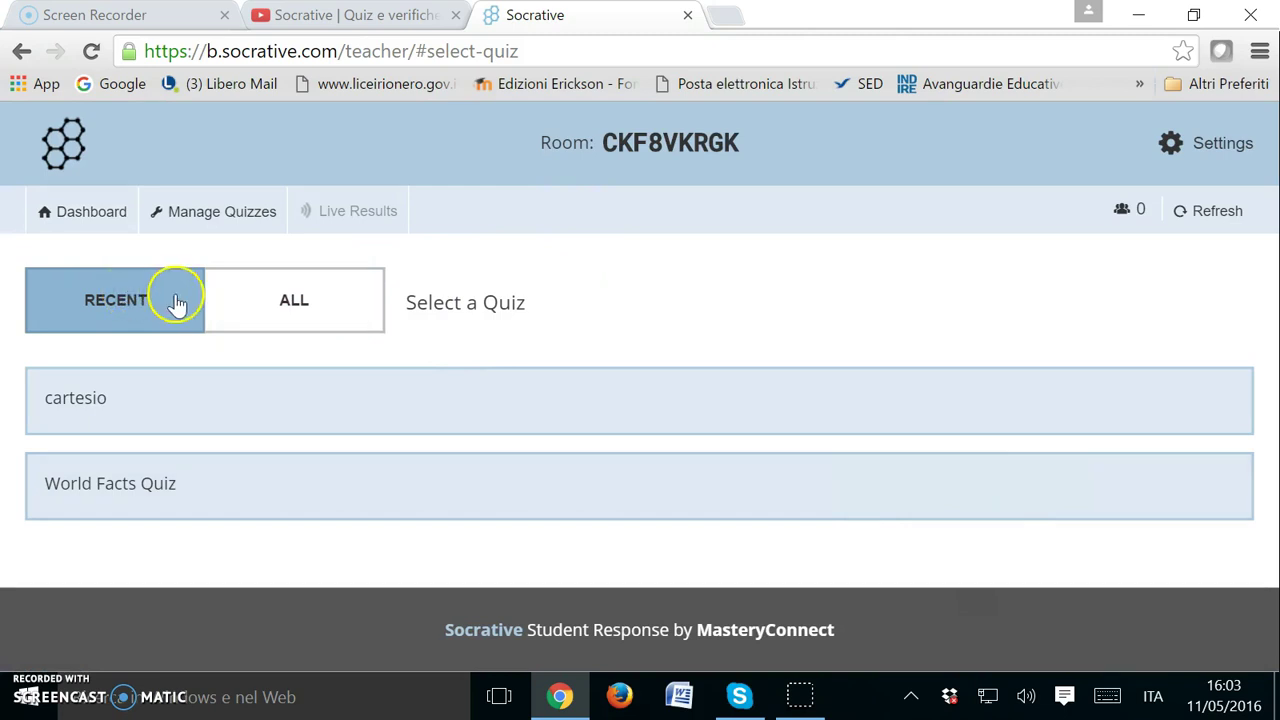
click(338, 312)
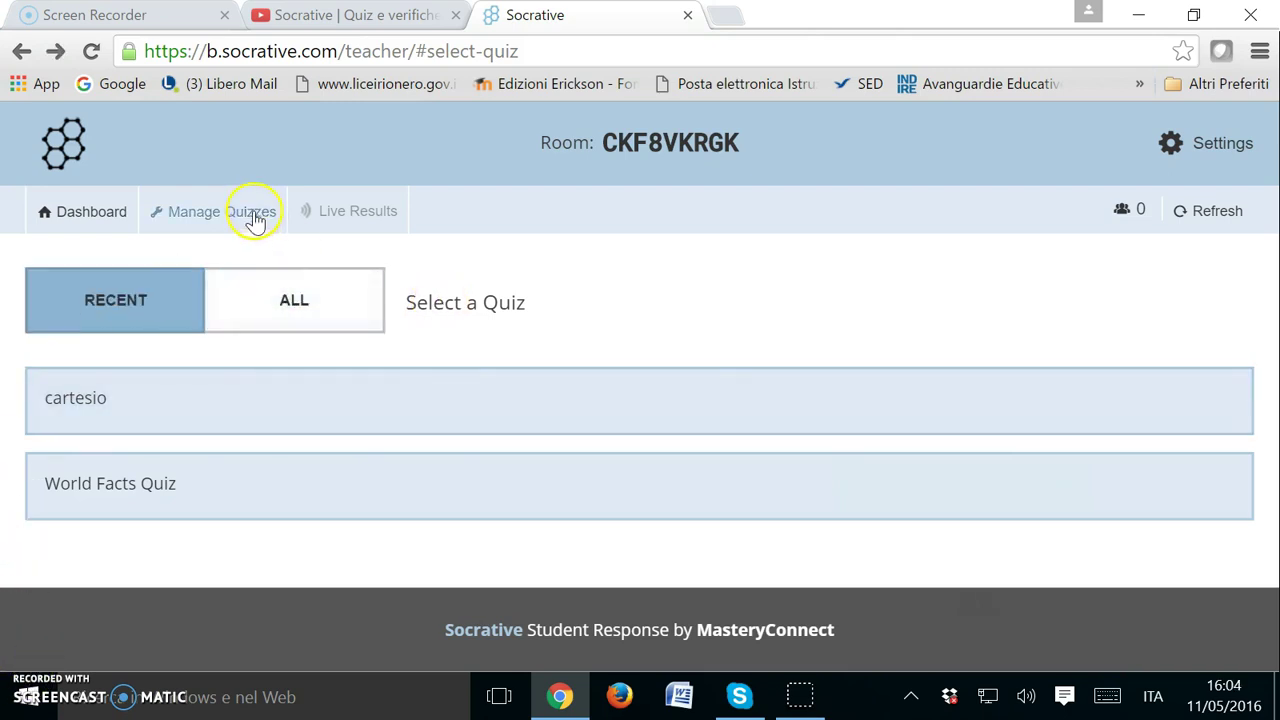
Open the saved quizzes under quiz management to look for the cartesio quiz.
click(253, 218)
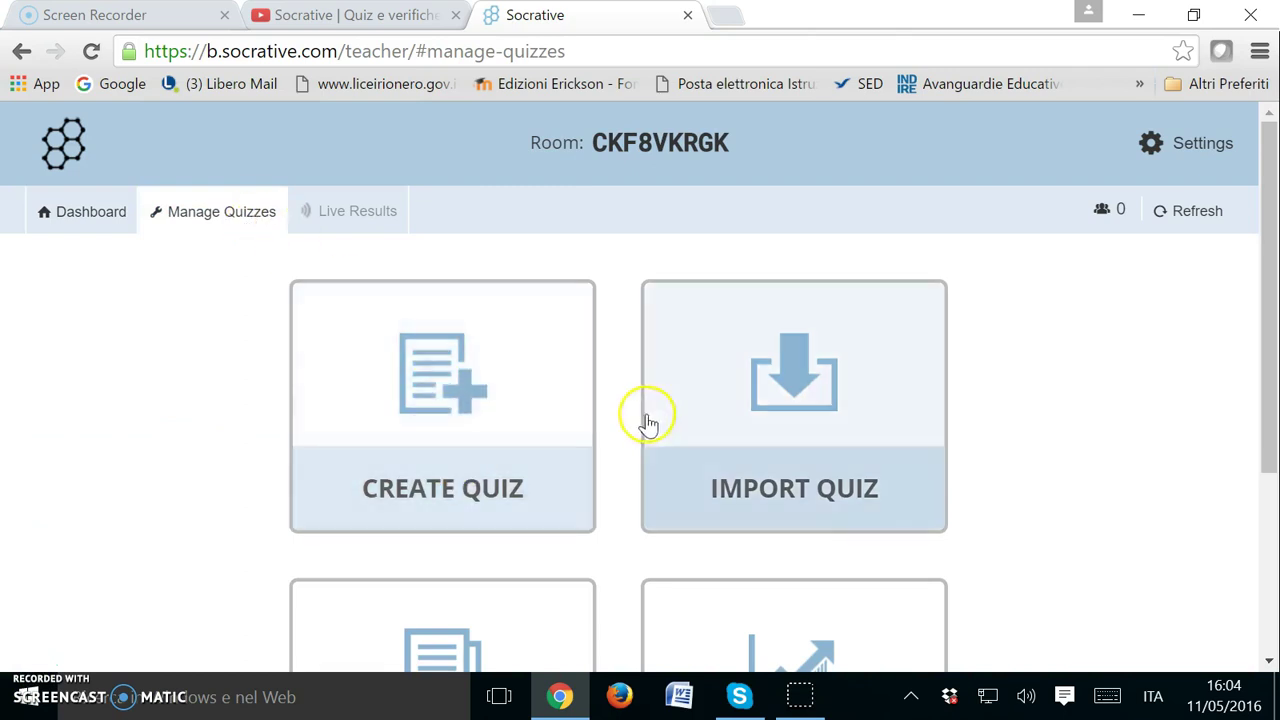
scroll(983, 423, down, 1)
scroll(840, 420, down, 1)
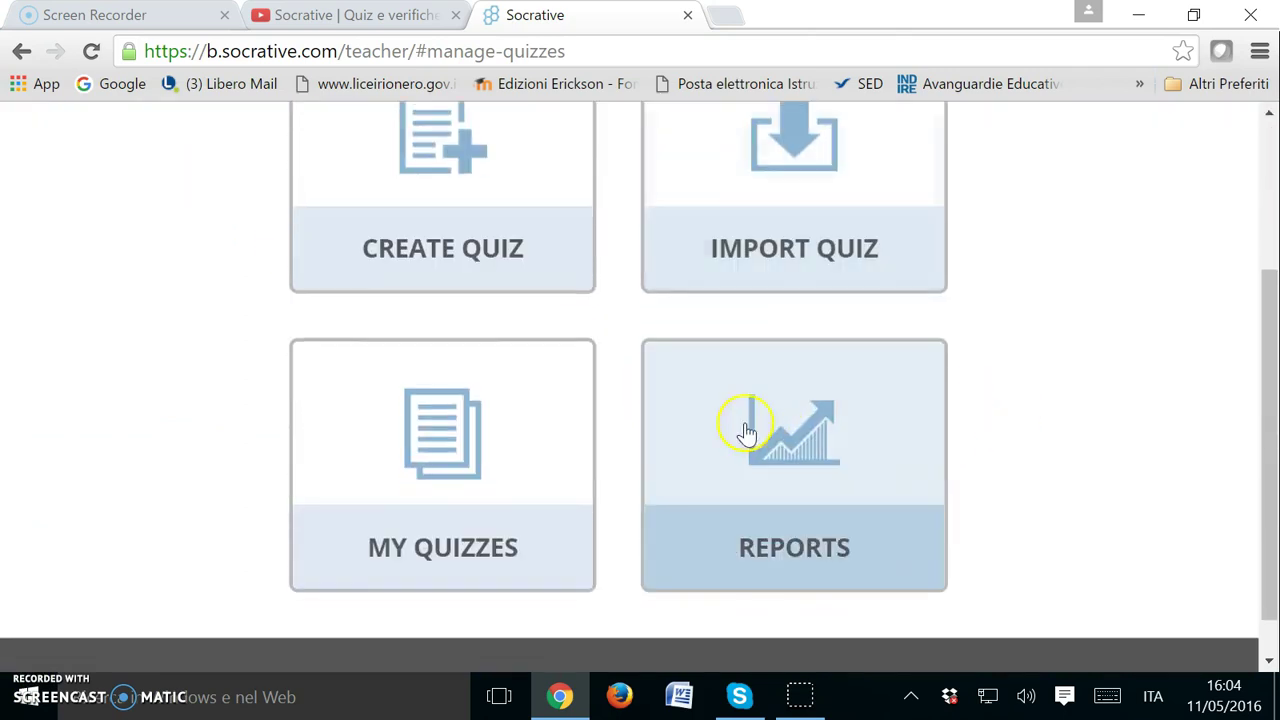
click(429, 466)
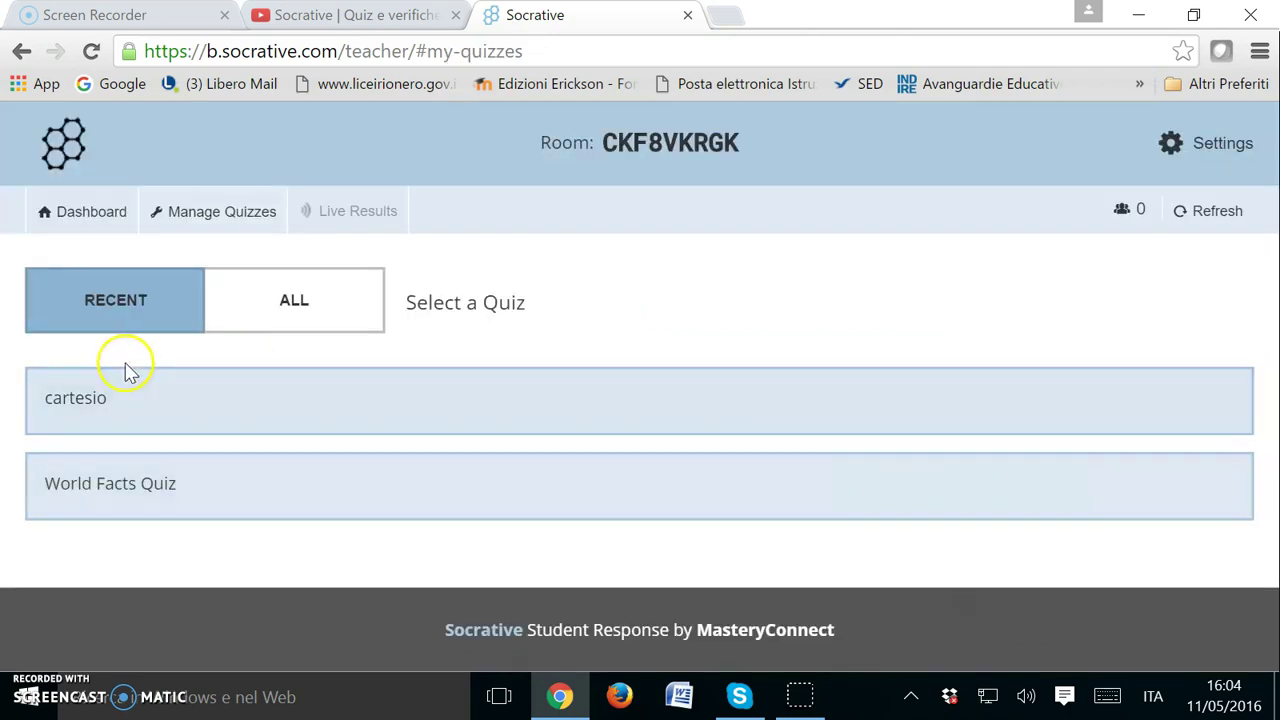
Return to quiz management, open the quiz import page and download the Excel quiz template.
click(22, 50)
scroll(786, 432, down, 1)
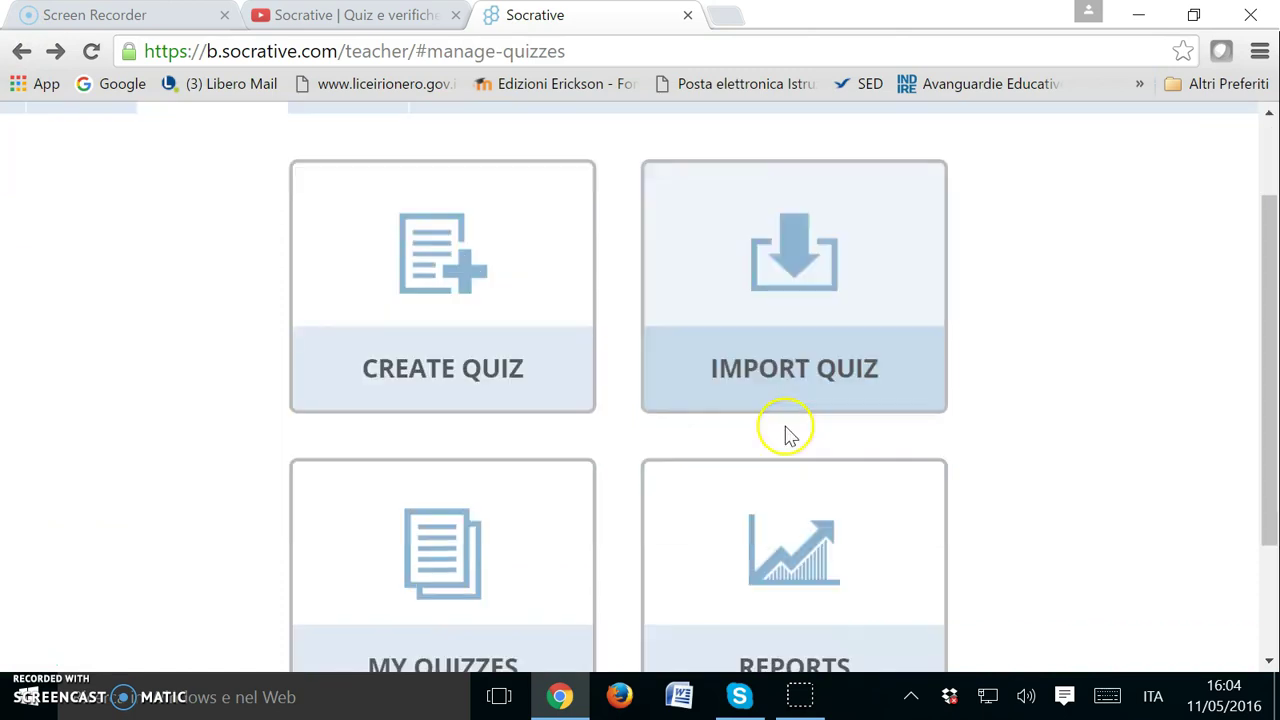
click(786, 312)
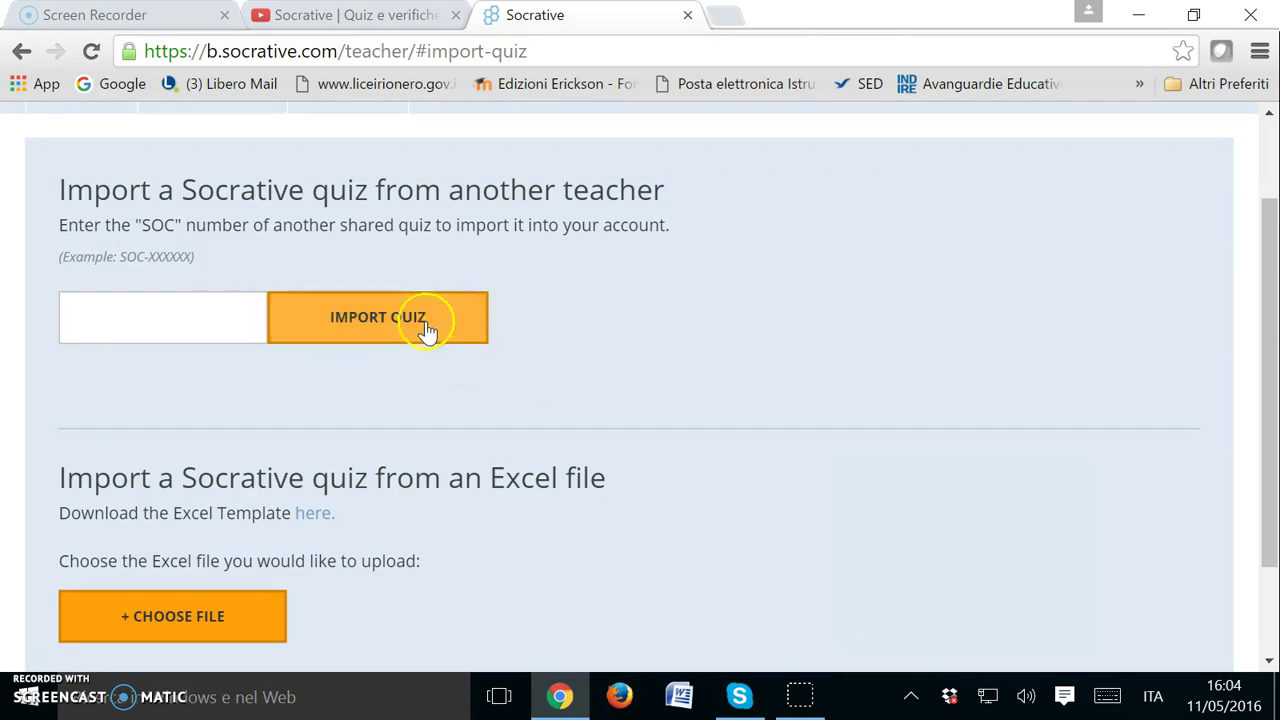
scroll(410, 370, down, 2)
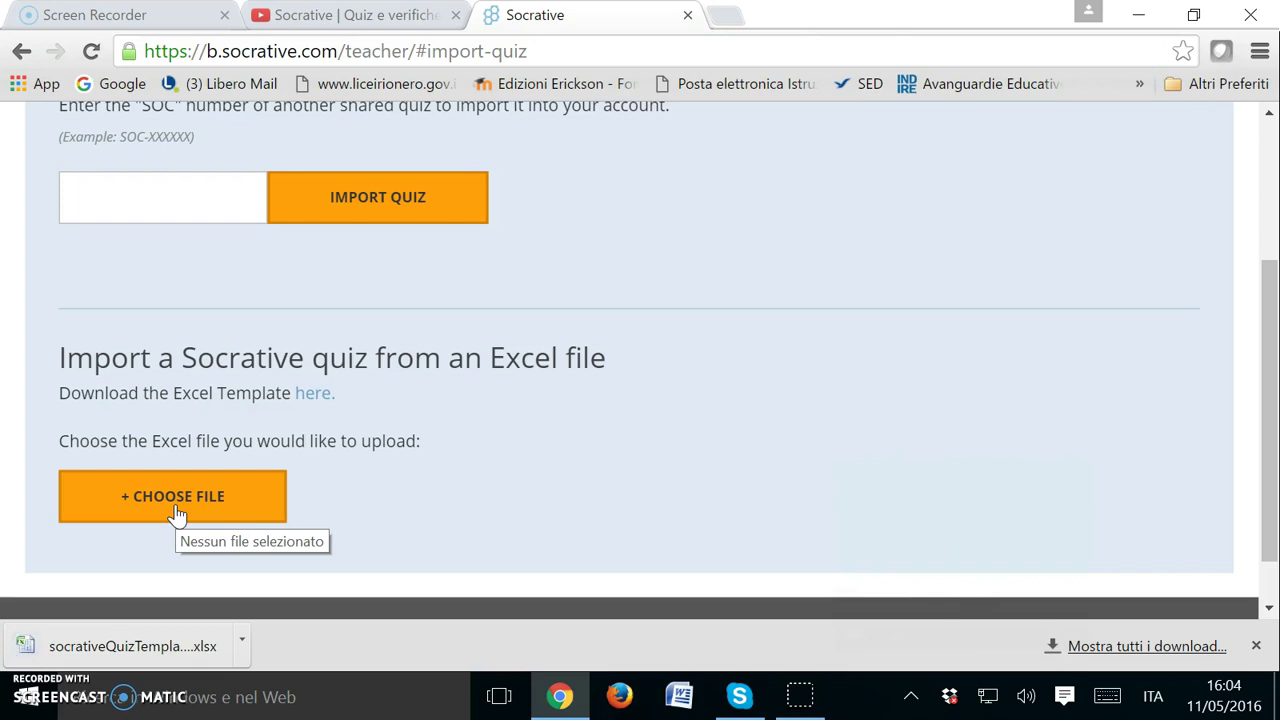
click(41, 656)
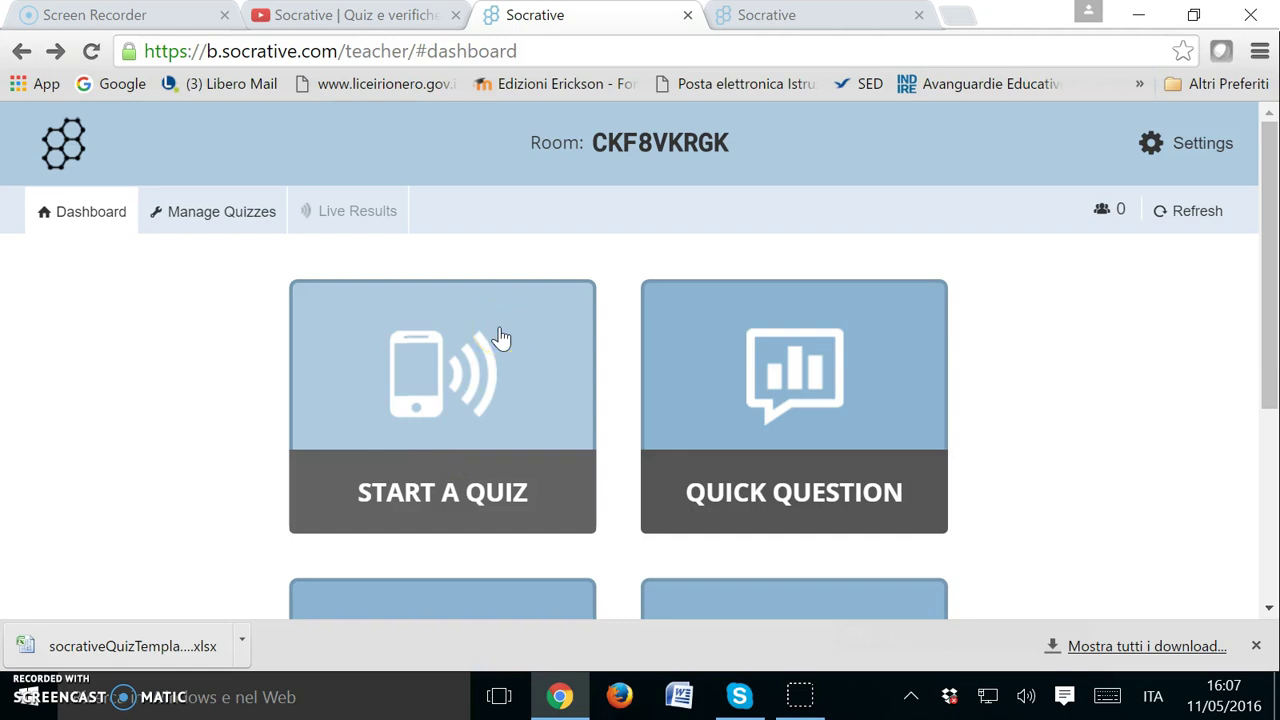
Switch to the student session and log out of the room, confirming the logout.
click(770, 15)
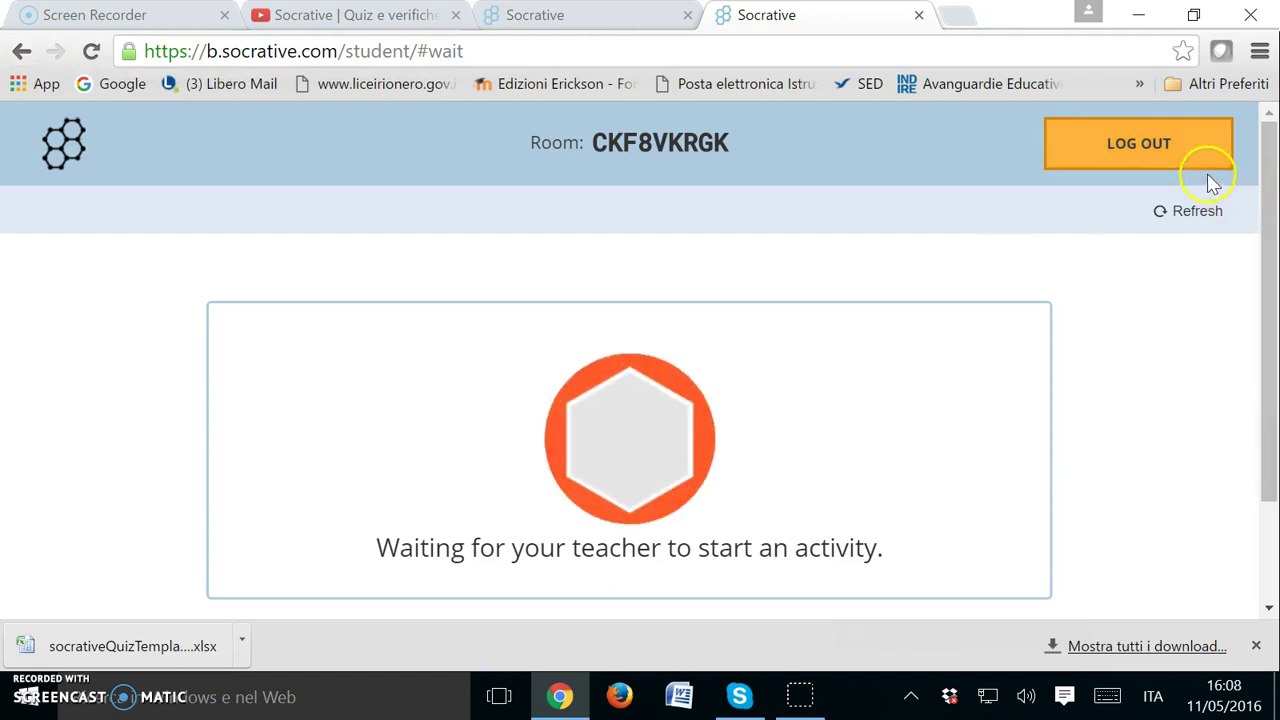
click(1161, 145)
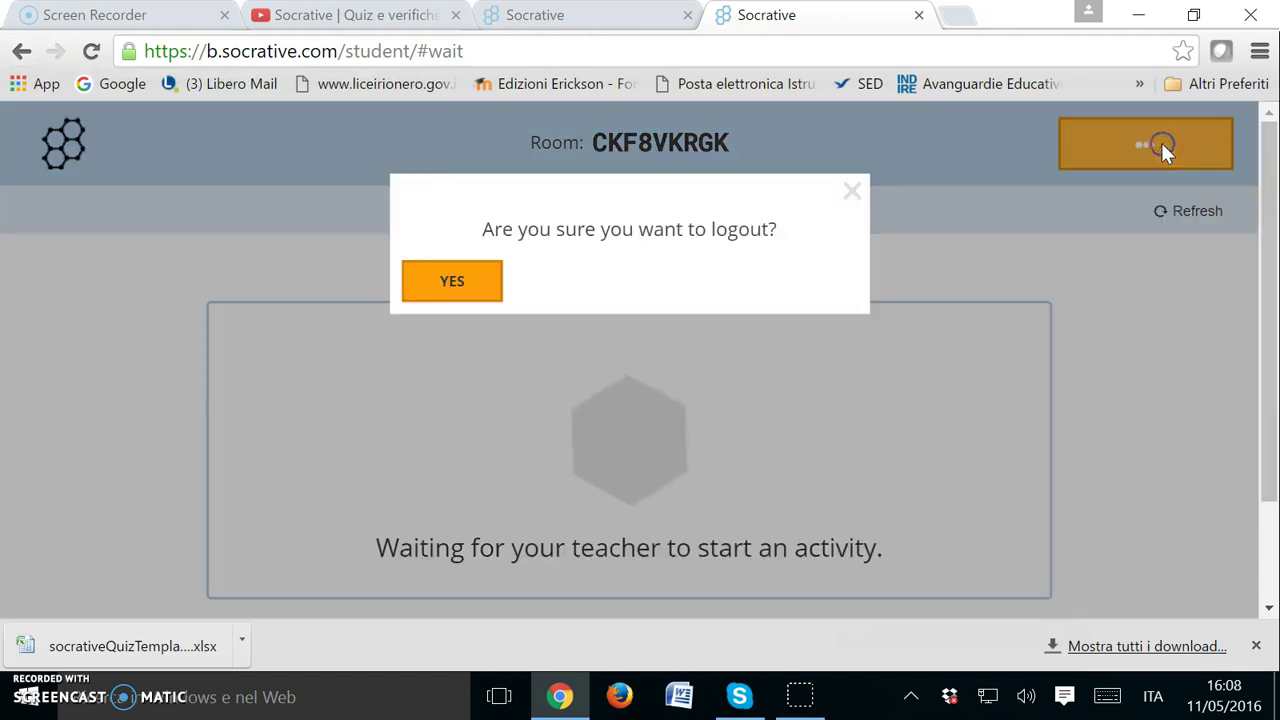
click(486, 277)
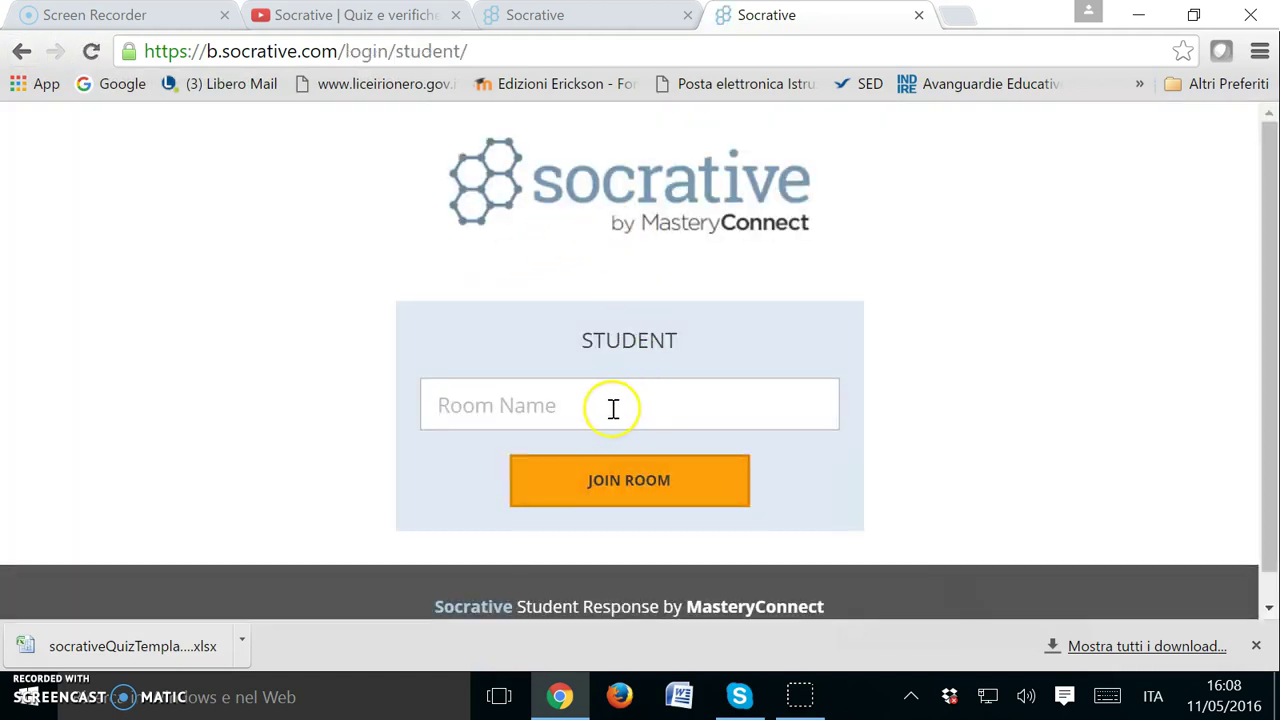
Copy the room name from the teacher dashboard.
click(612, 22)
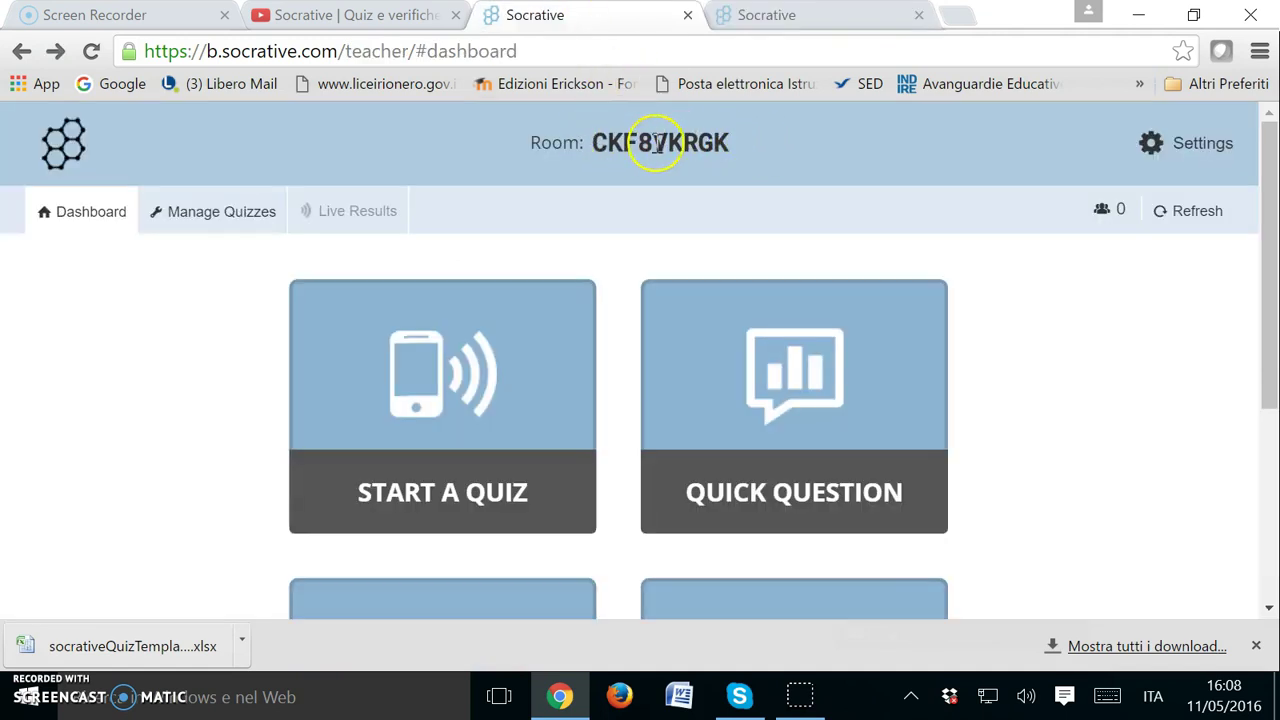
drag(729, 143, 595, 145)
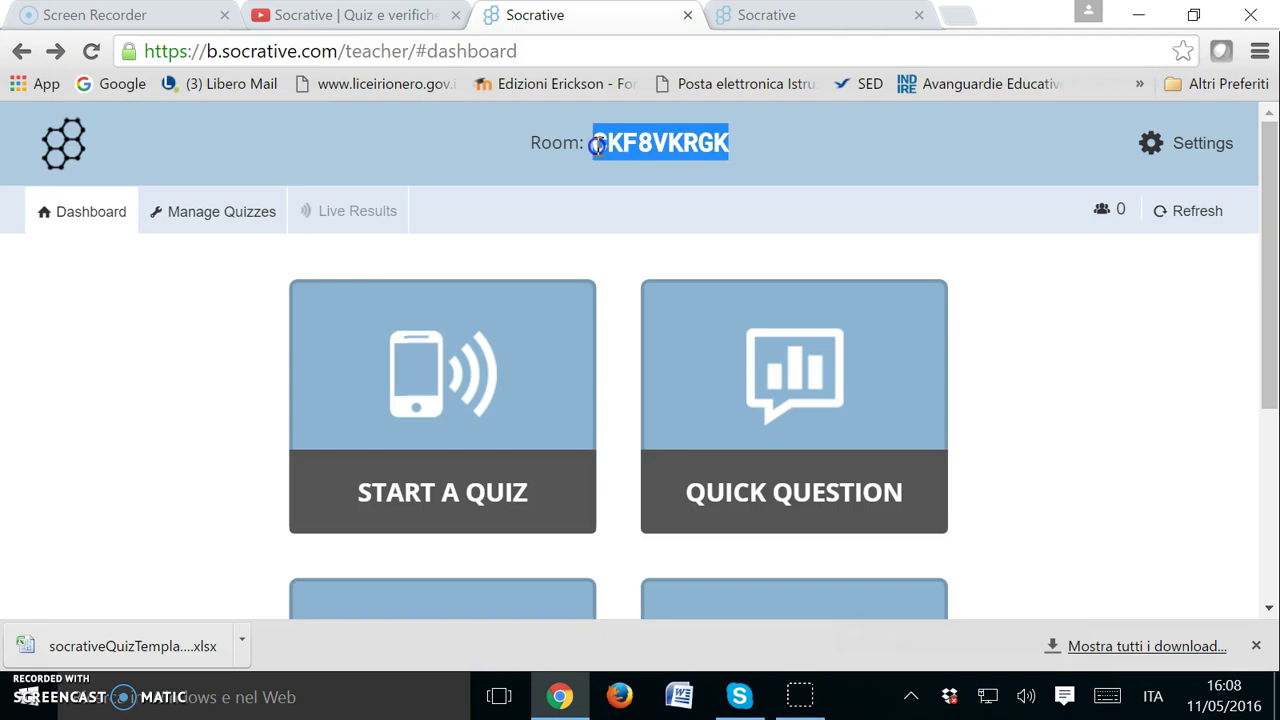
right_click(595, 145)
click(640, 158)
Paste the copied room name into the student login page and join the room.
click(790, 22)
right_click(452, 400)
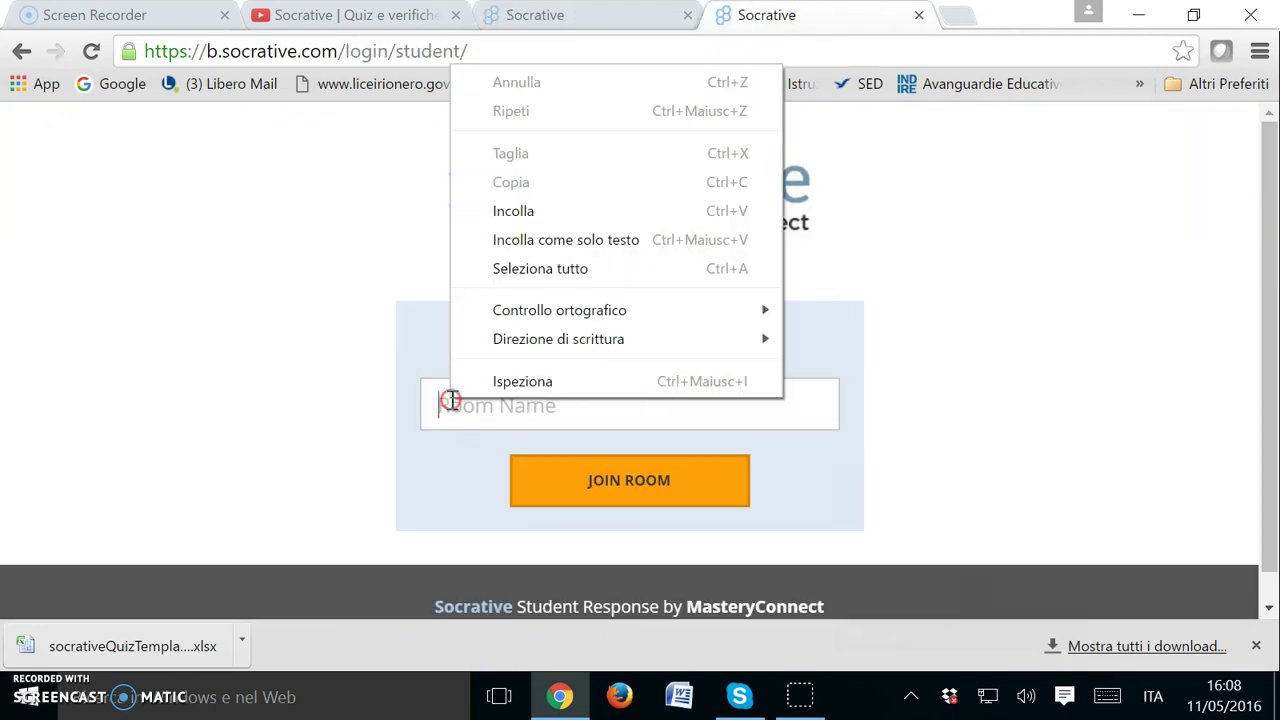
click(515, 211)
click(614, 482)
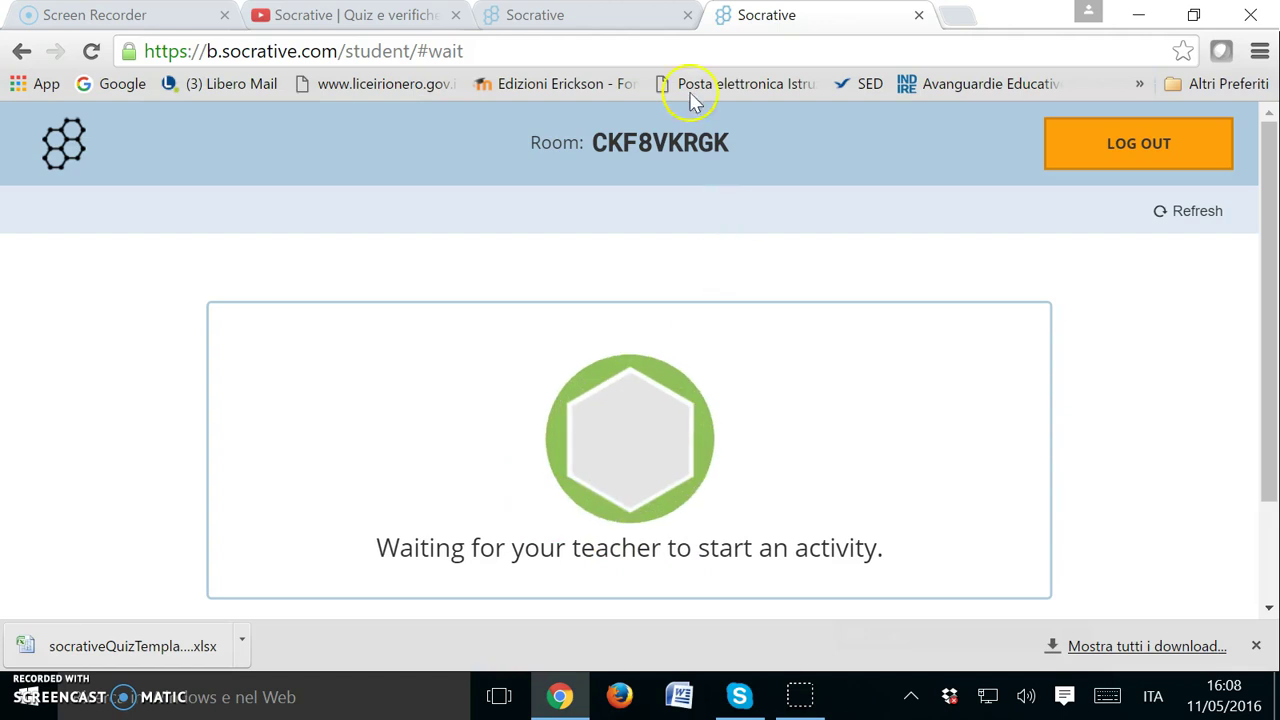
Return to the teacher dashboard and choose cartesio as the quiz to start.
click(650, 15)
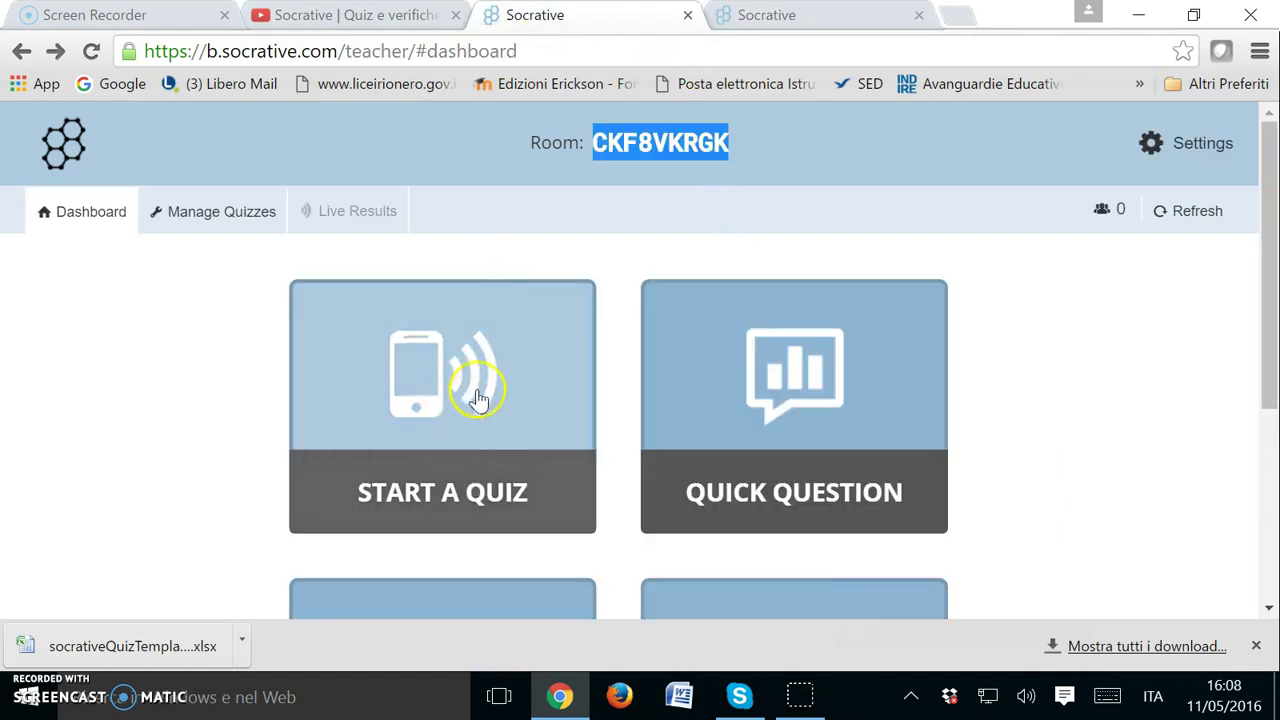
click(749, 163)
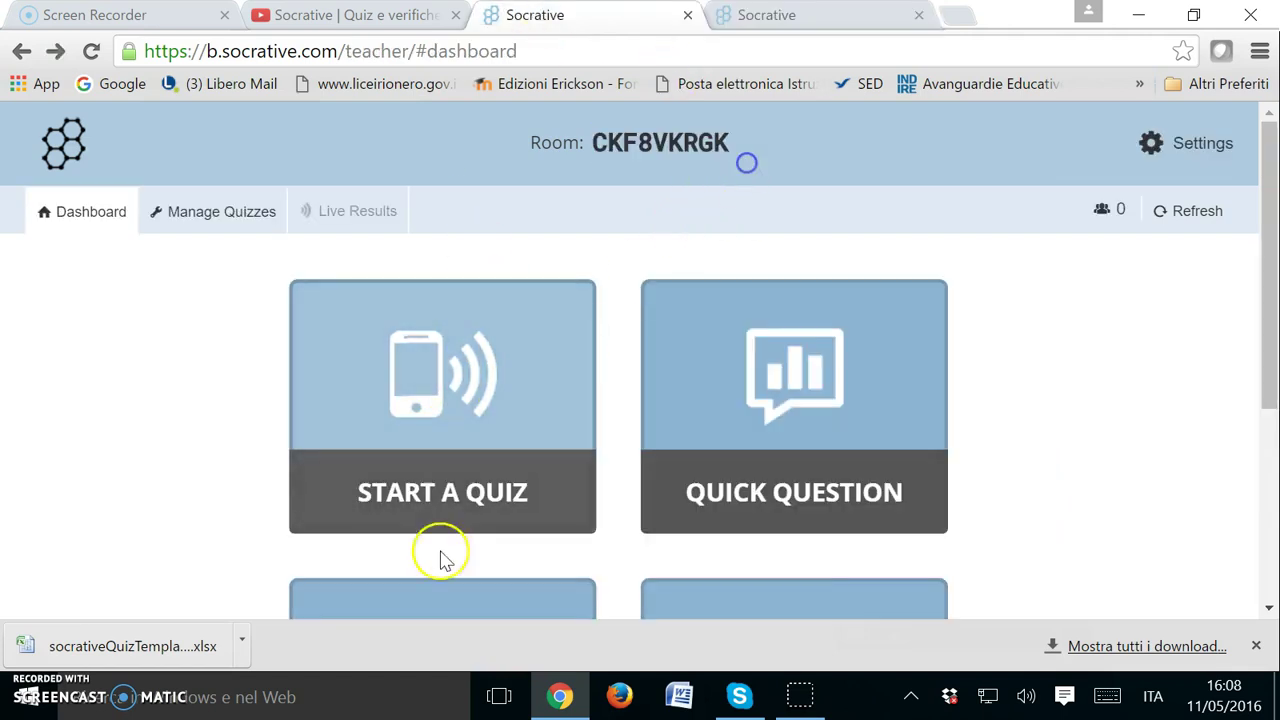
click(436, 485)
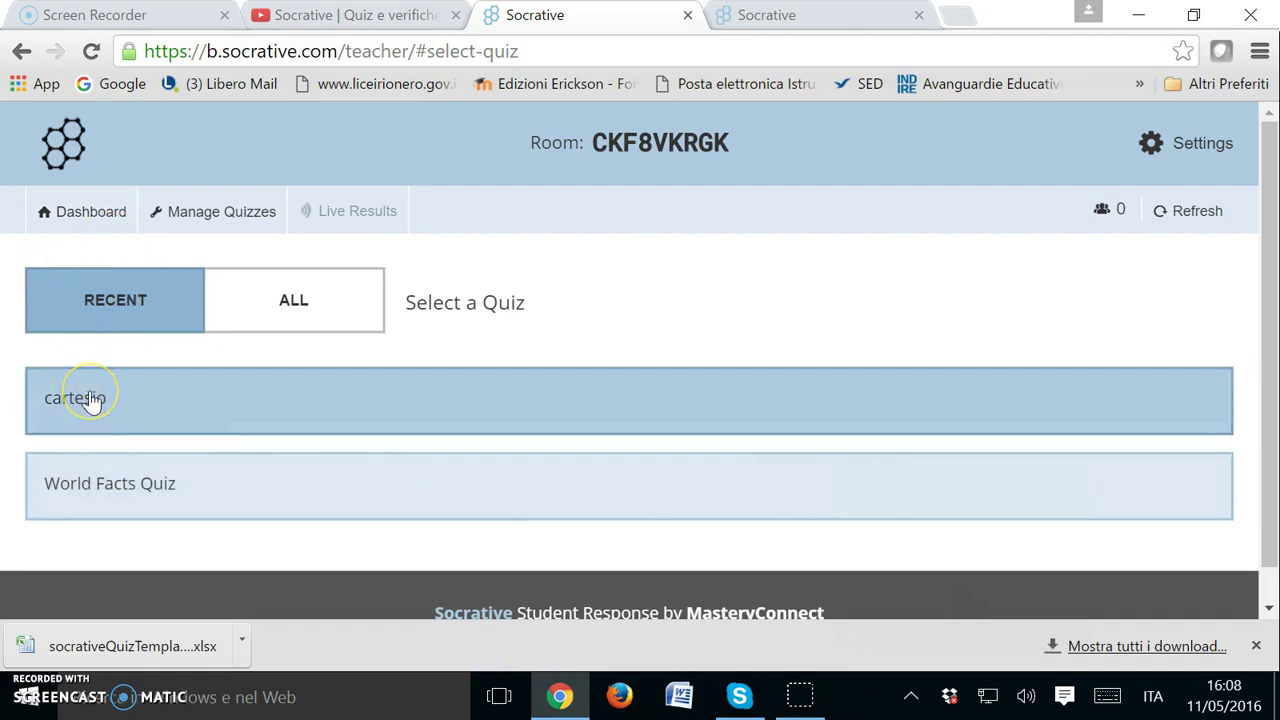
click(90, 400)
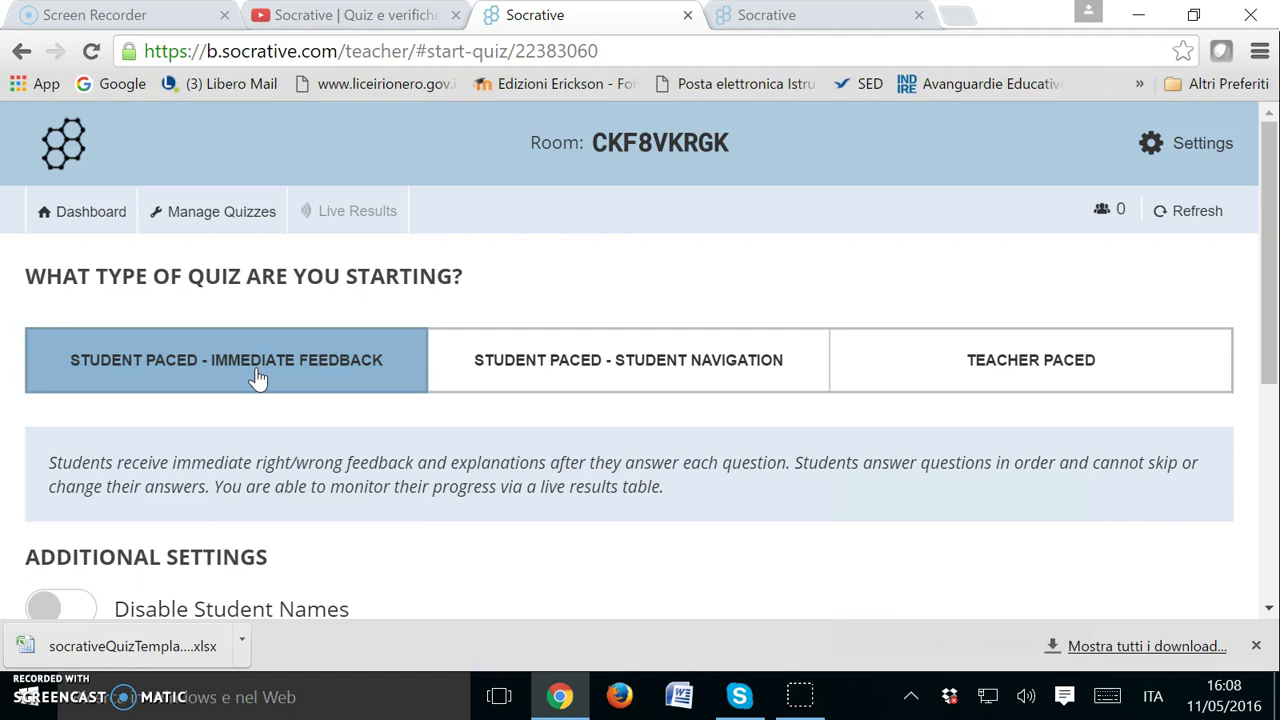
Start the quiz as Student Paced - Immediate Feedback, with Disable Student Results as the only additional setting turned on.
click(587, 340)
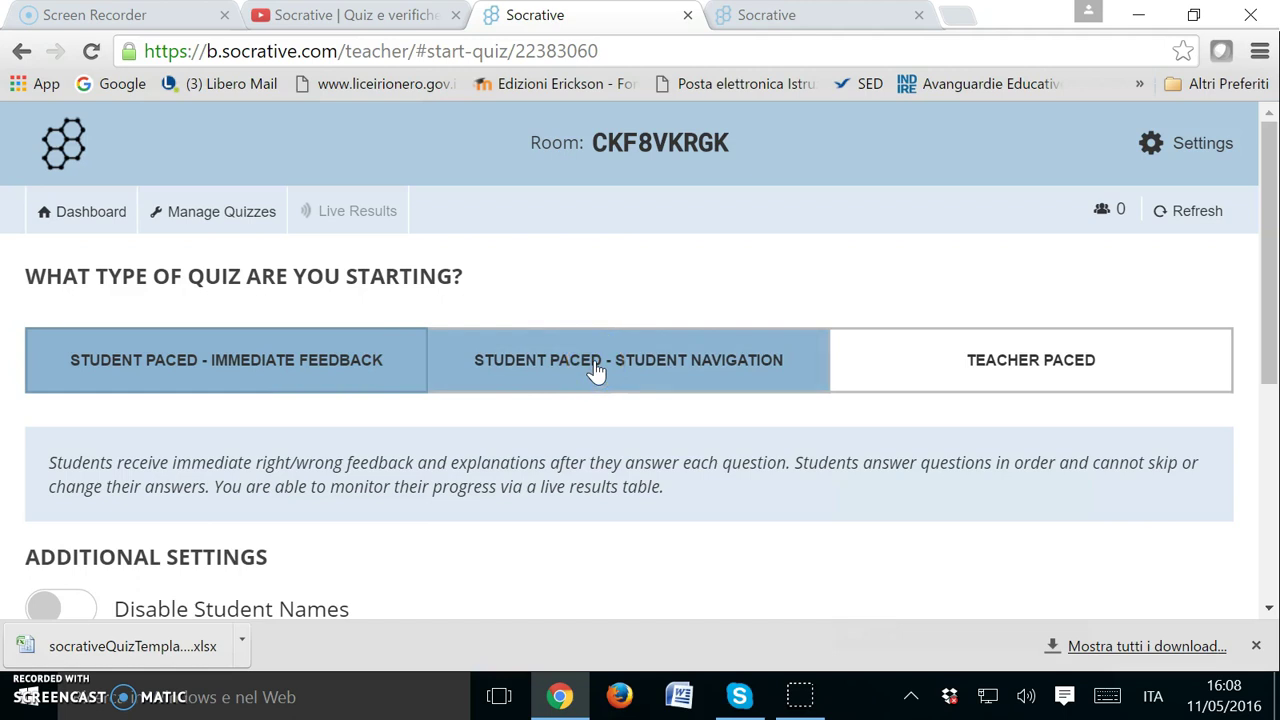
click(620, 366)
click(895, 368)
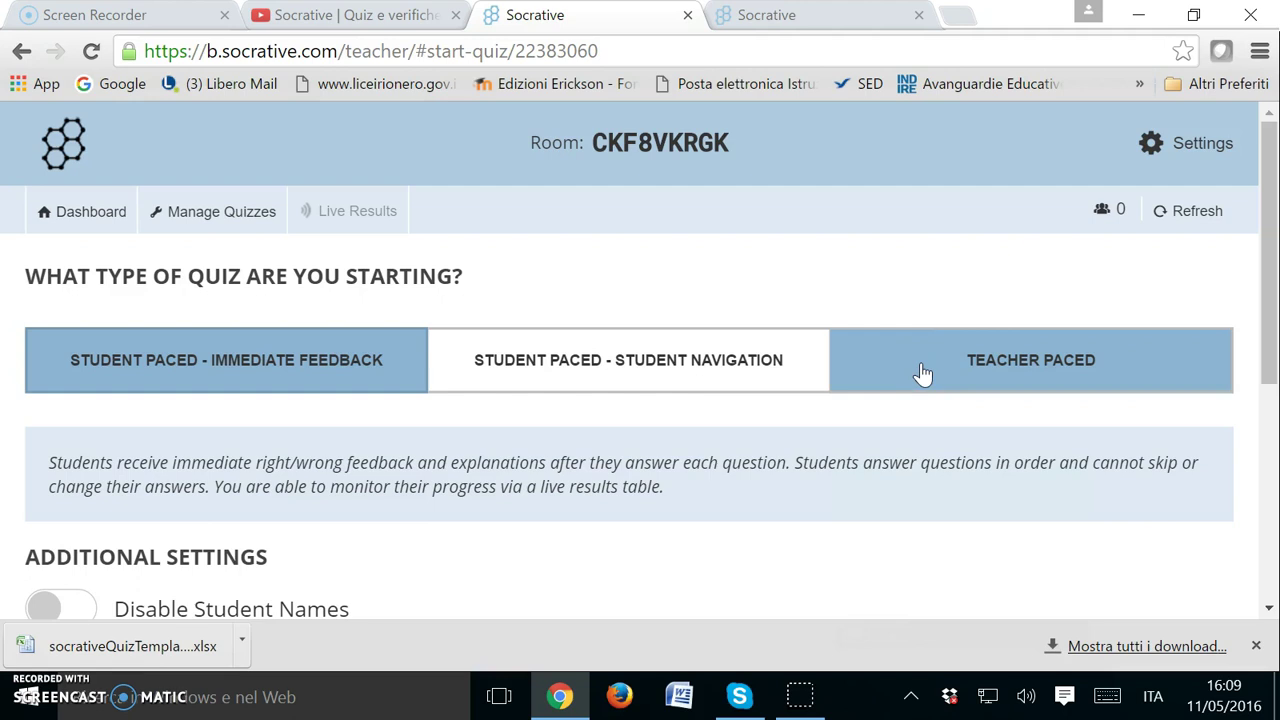
click(713, 397)
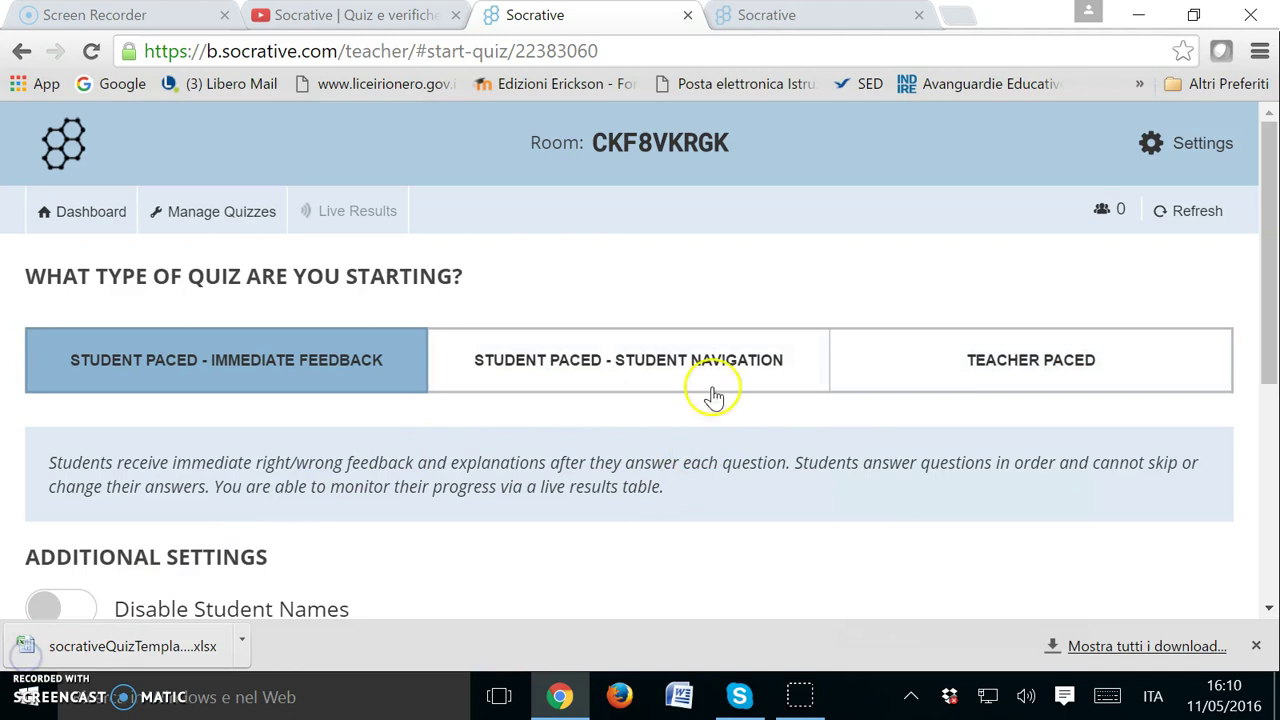
scroll(757, 400, down, 2)
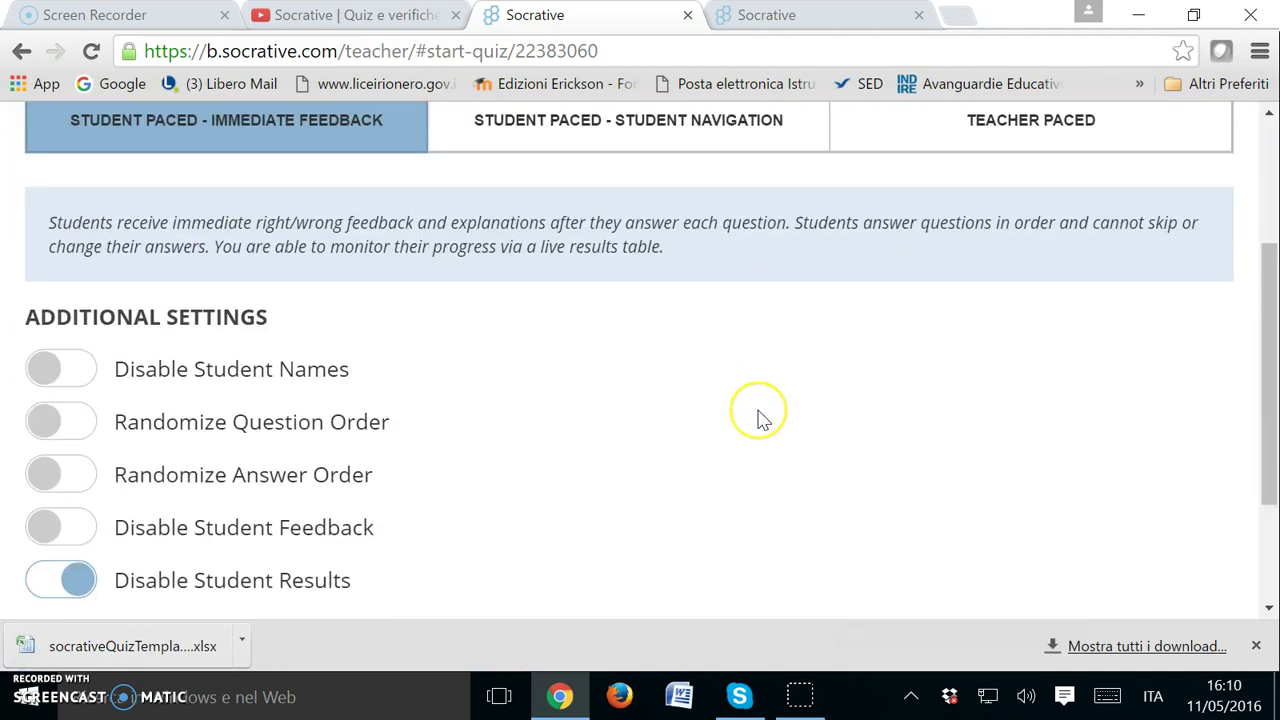
scroll(757, 418, down, 1)
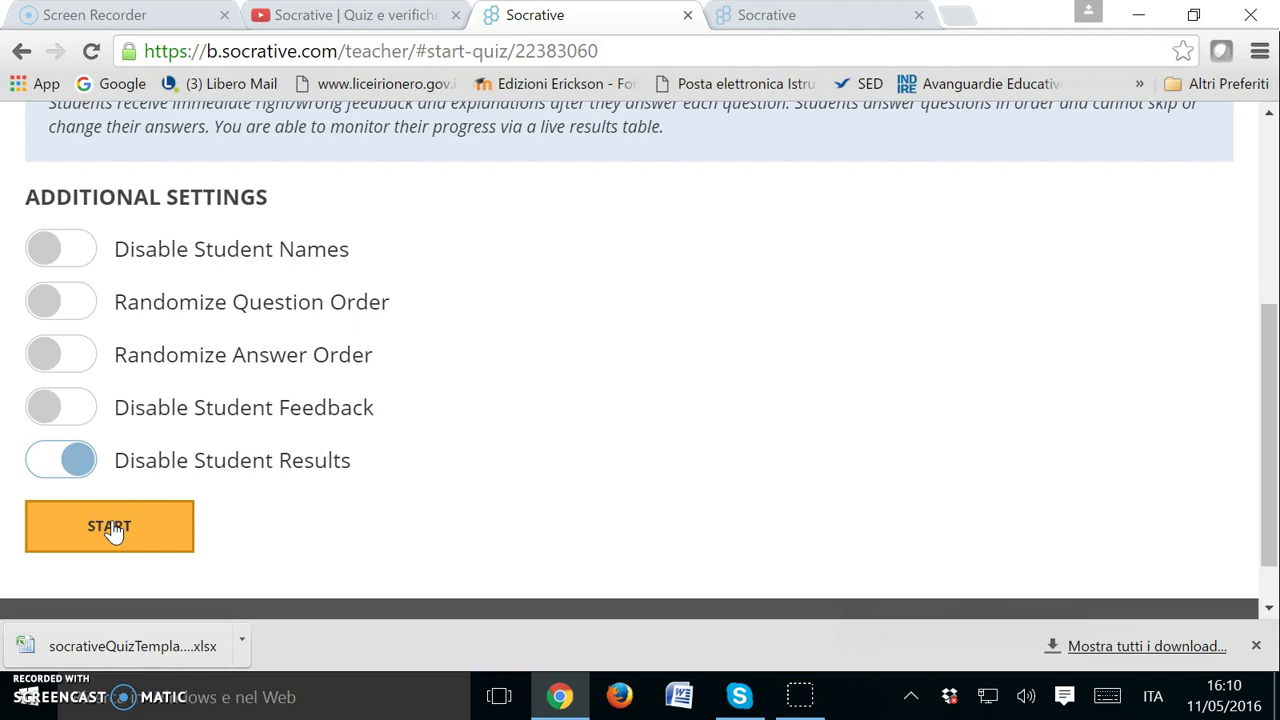
click(110, 528)
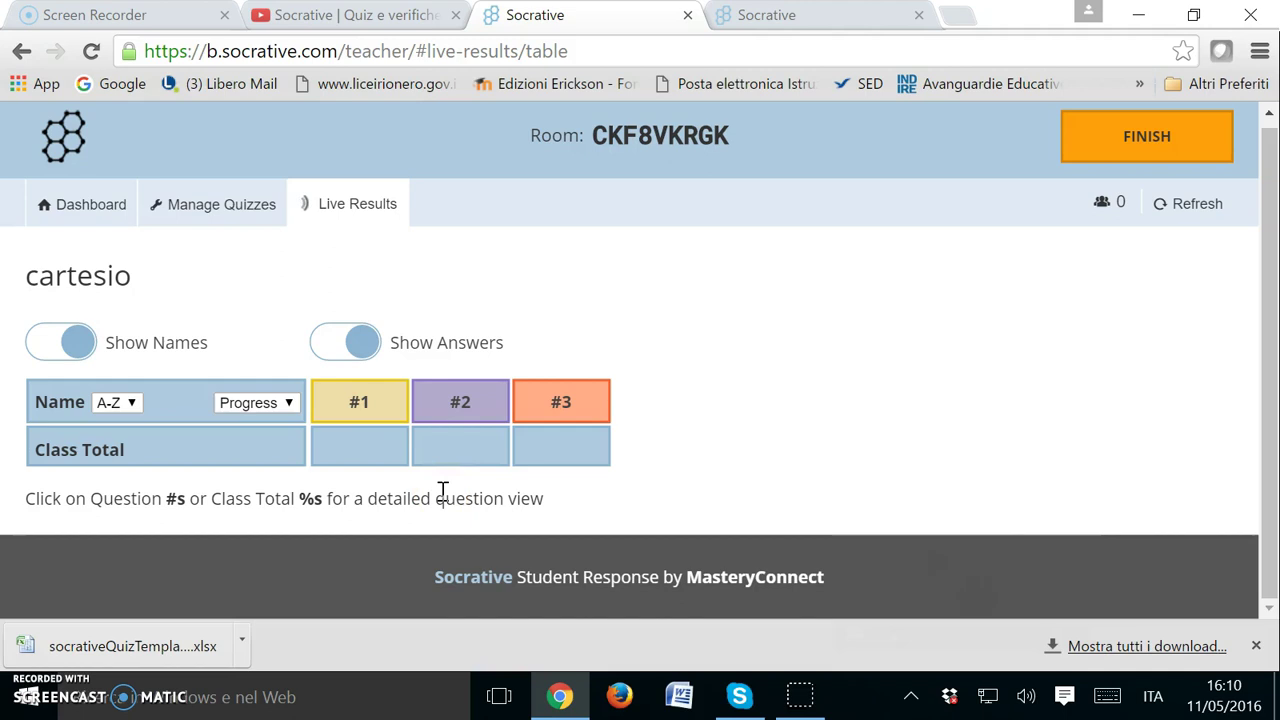
Turn Show Names off and back on in the live results table of the cartesio quiz.
click(78, 342)
click(33, 343)
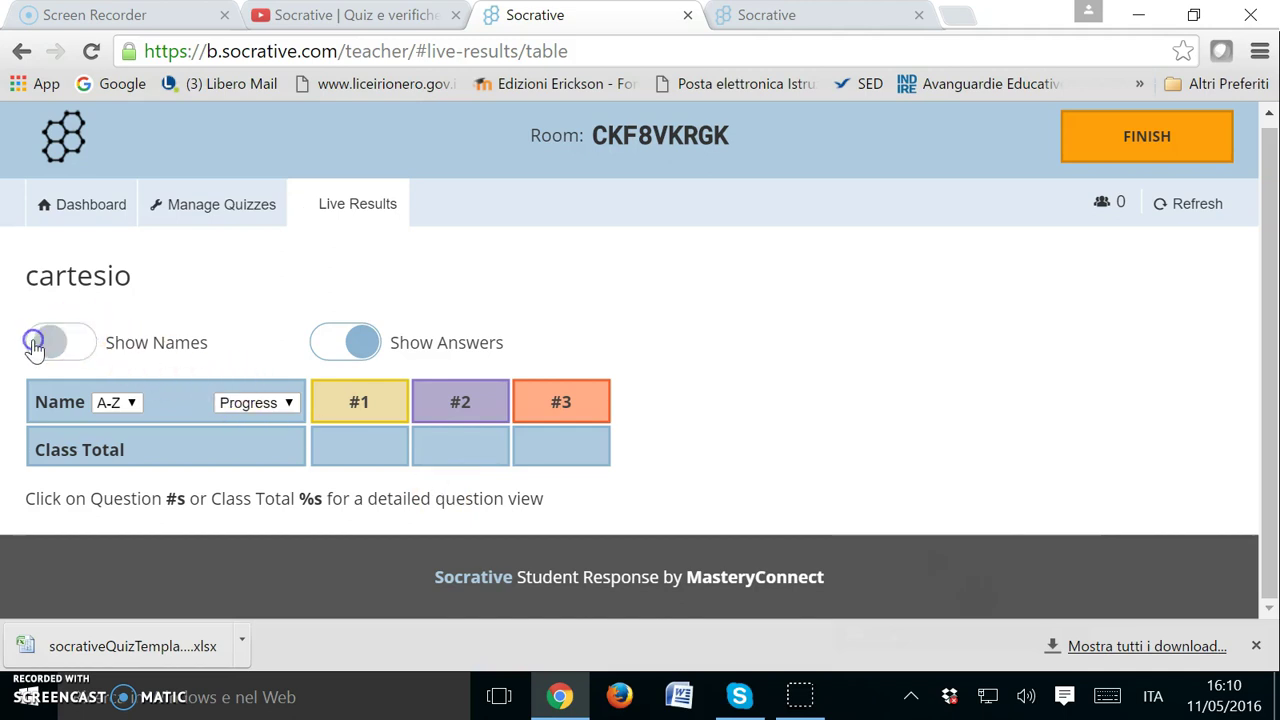
click(82, 342)
click(273, 427)
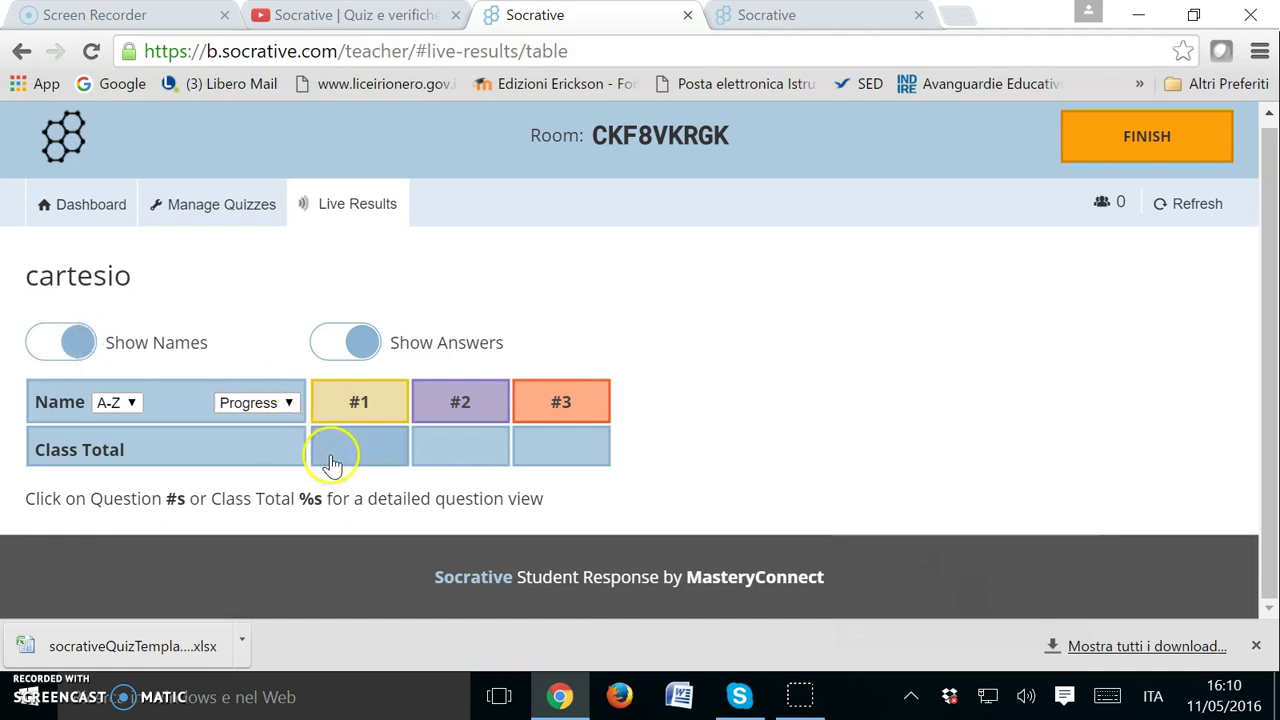
click(569, 444)
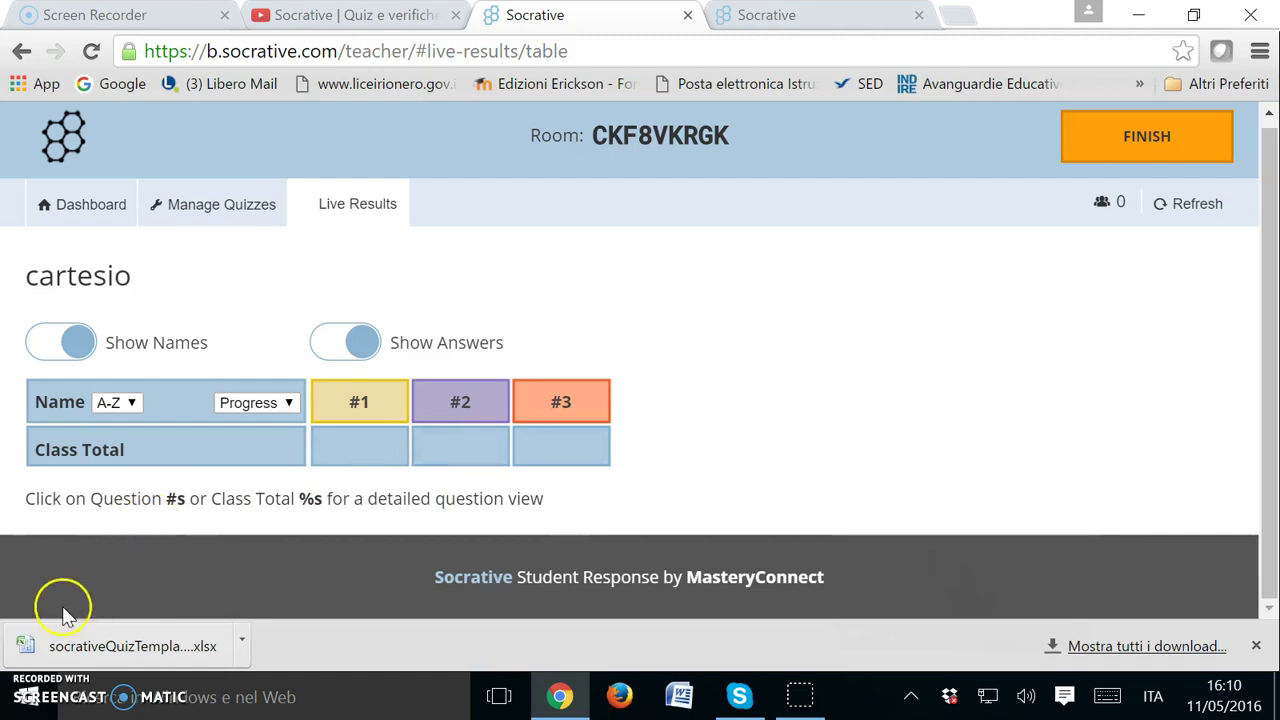